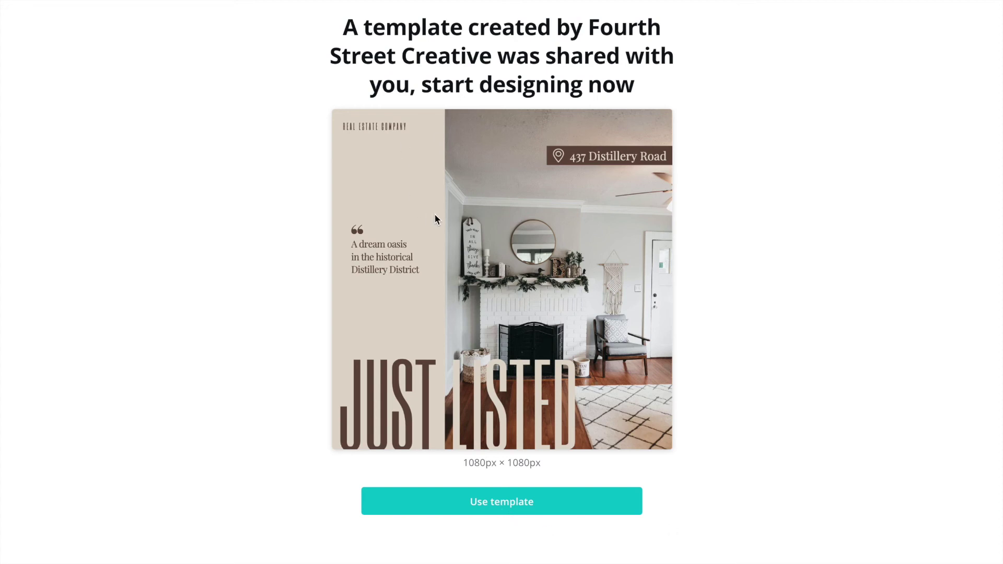
- Open the shared Just Listed real estate Instagram template as an editable design
click(473, 506)
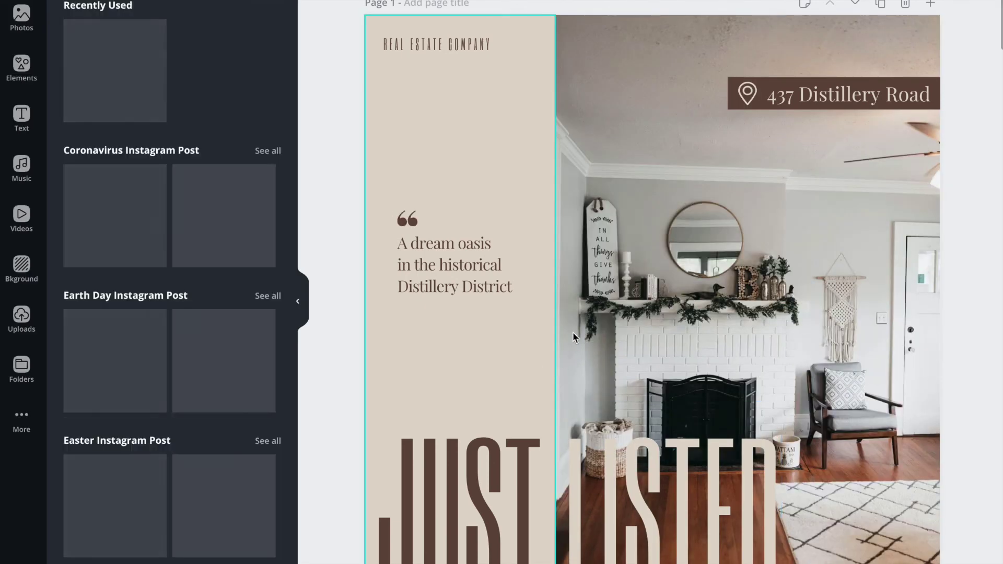
click(91, 2)
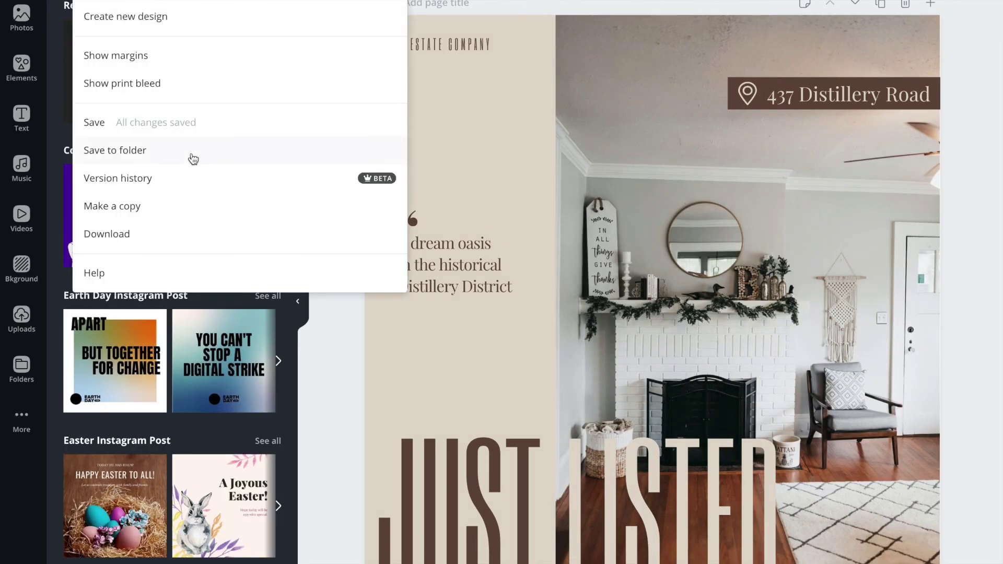
click(337, 350)
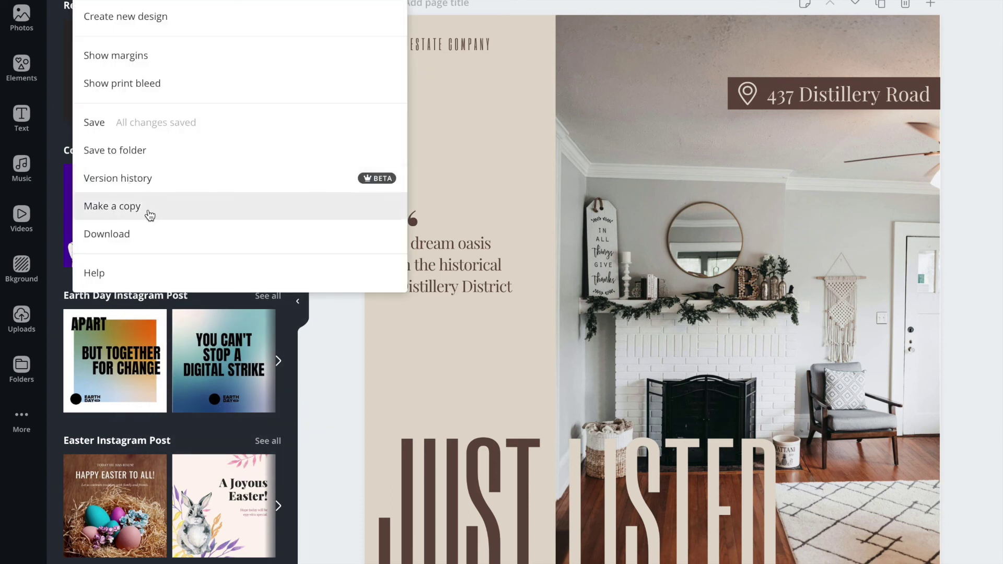
click(324, 346)
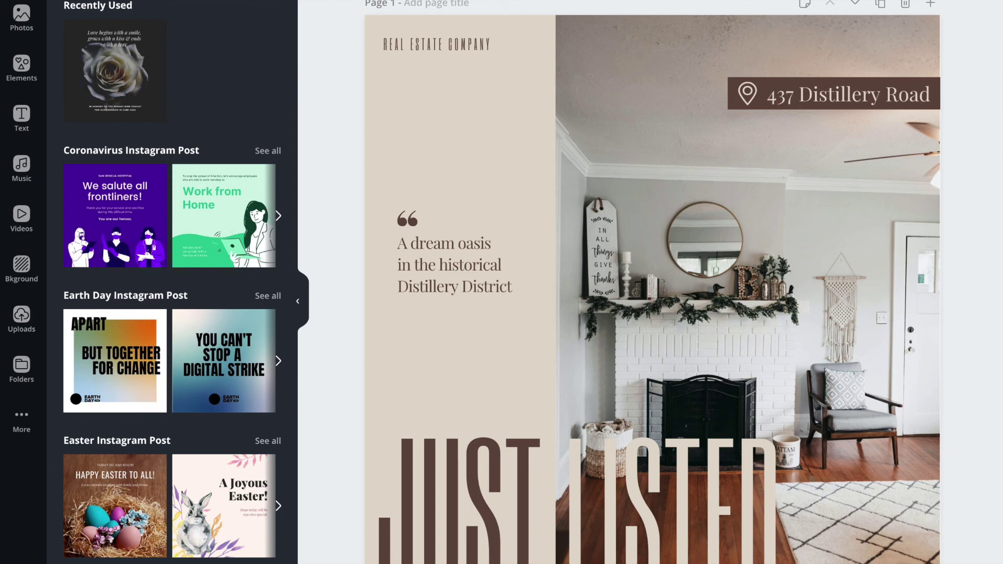
click(22, 317)
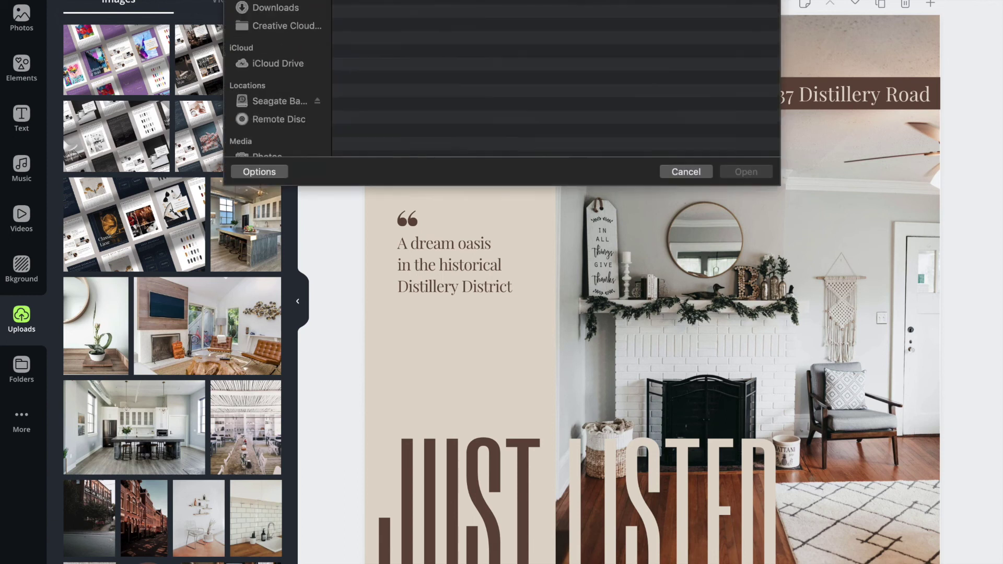
- Swap the fireplace living-room photo for the uploaded floating-shelves and wicker-chair photo
click(690, 173)
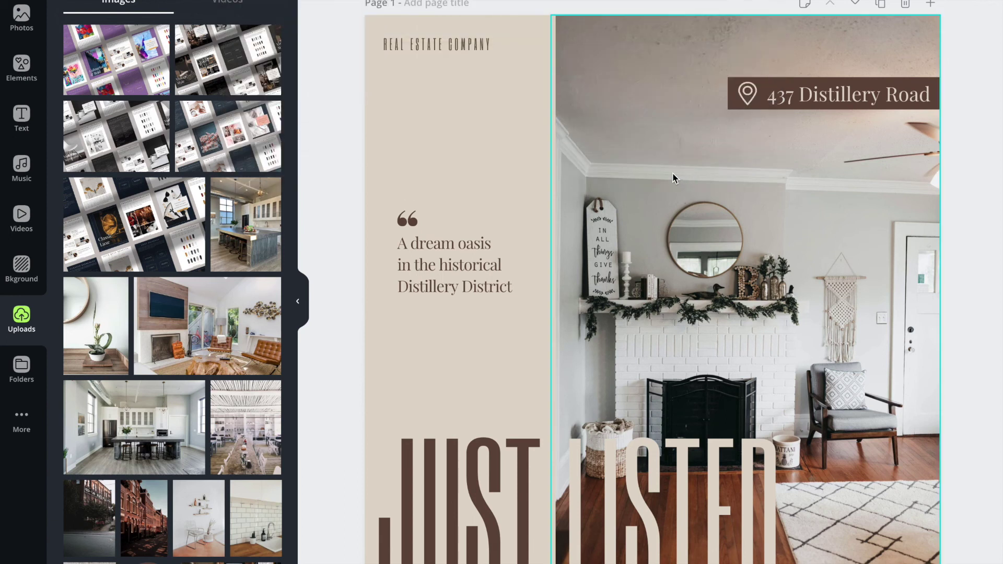
scroll(237, 305, down, 4)
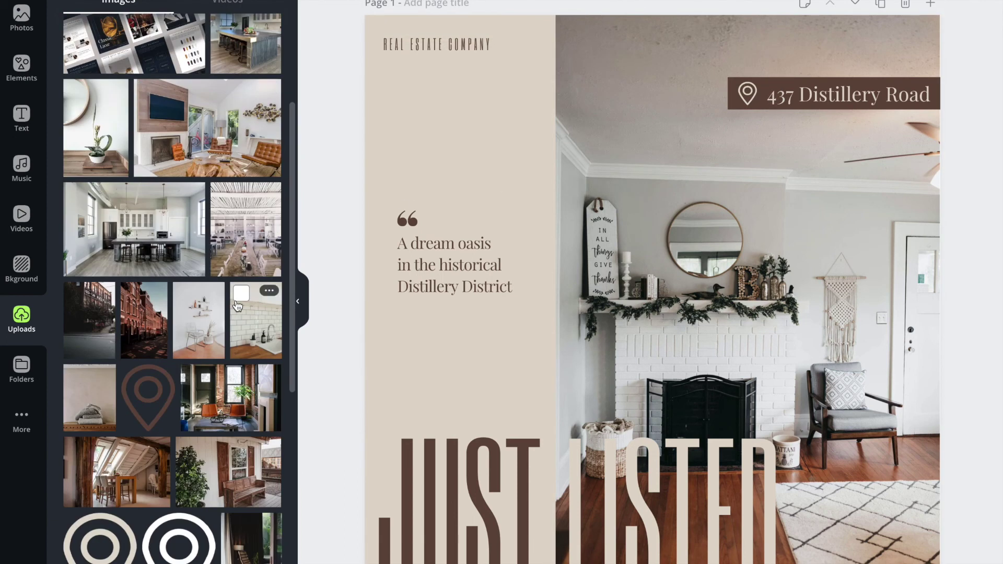
scroll(237, 306, down, 2)
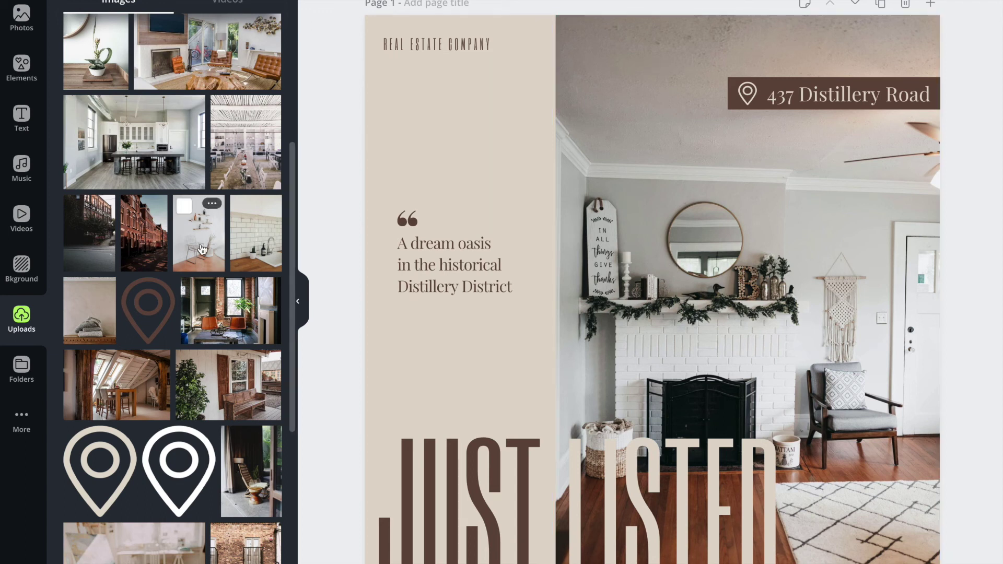
drag(201, 245, 588, 222)
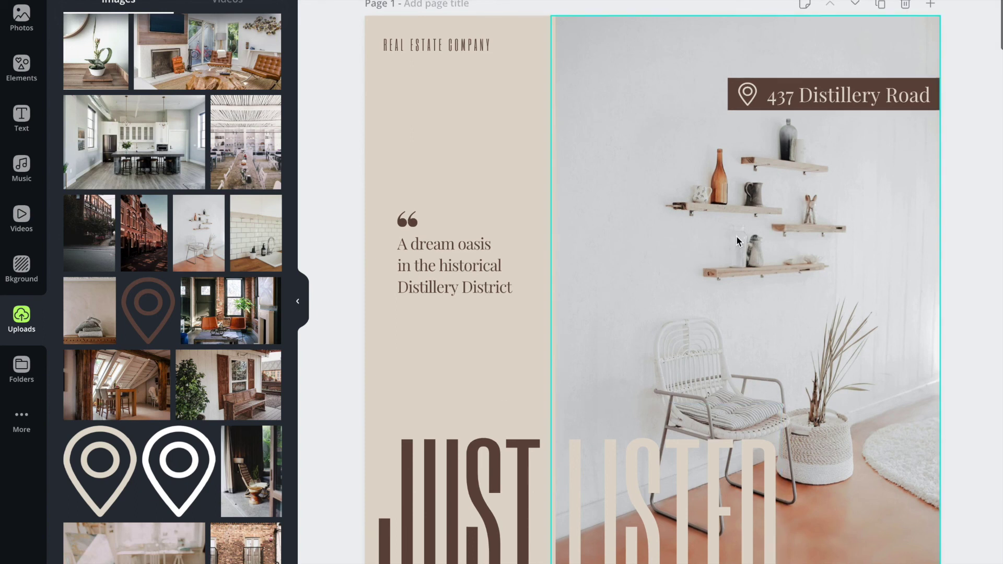
double_click(738, 274)
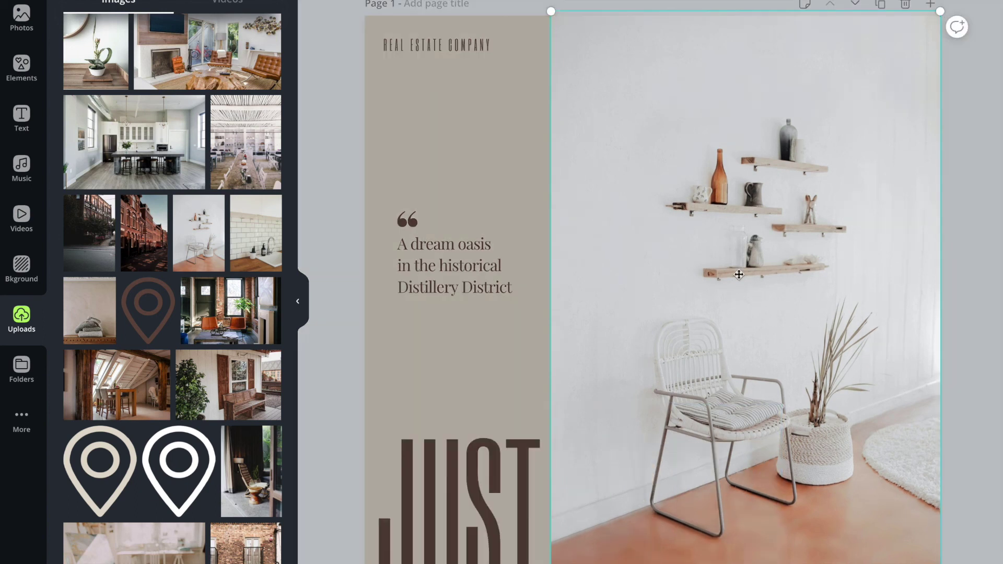
- Nudge the shelves photo down in its frame, then try the pergola dining-room photo there instead
drag(741, 264, 721, 254)
click(960, 302)
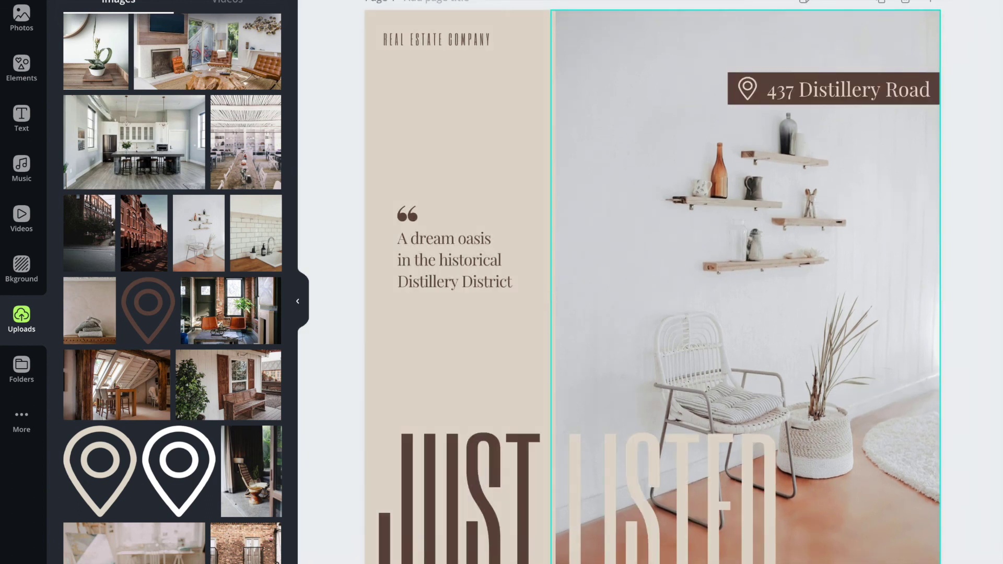
drag(216, 109, 622, 213)
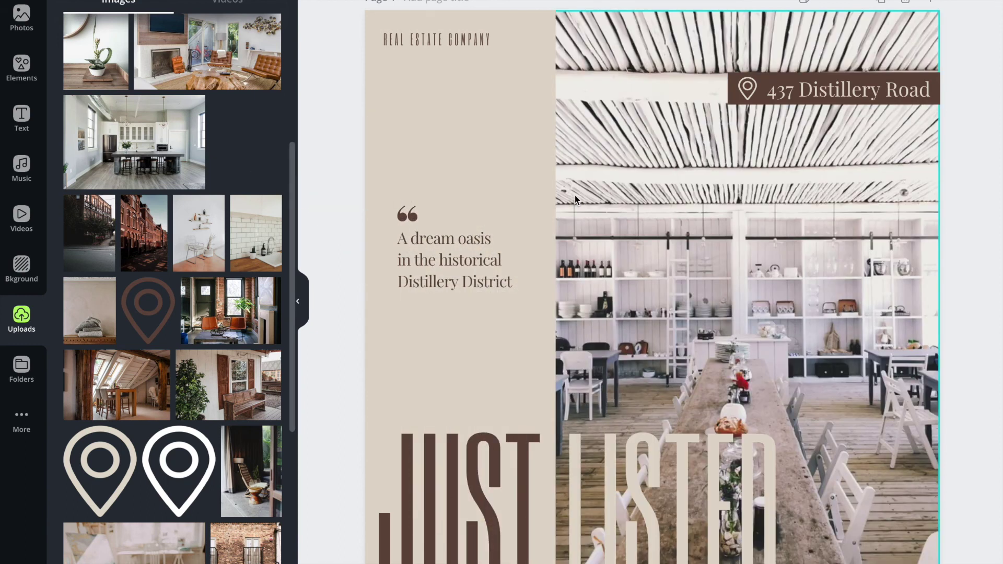
double_click(677, 241)
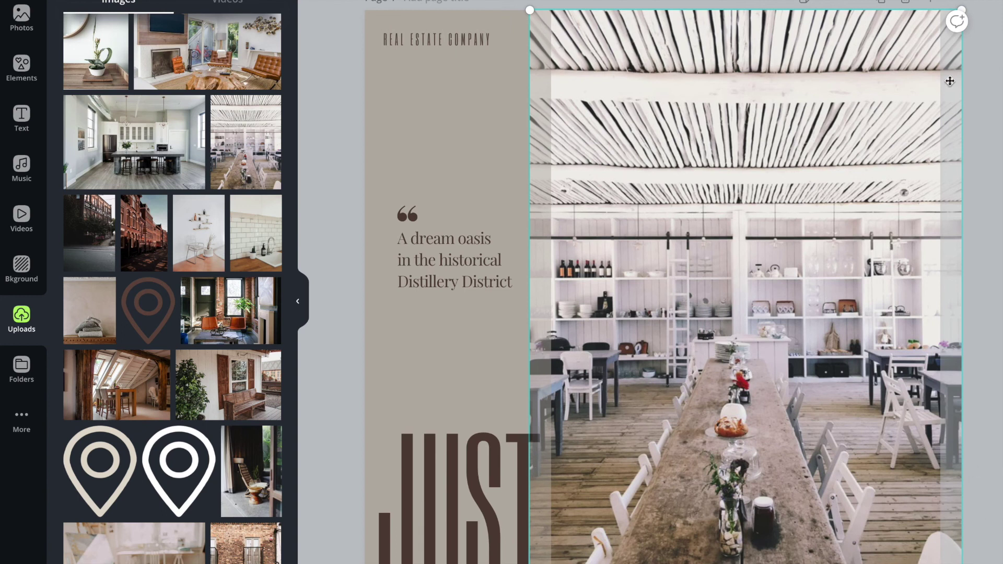
mouse_move(875, 116)
mouse_down()
mouse_move(855, 116)
mouse_move(890, 115)
mouse_move(848, 116)
mouse_move(868, 115)
mouse_up()
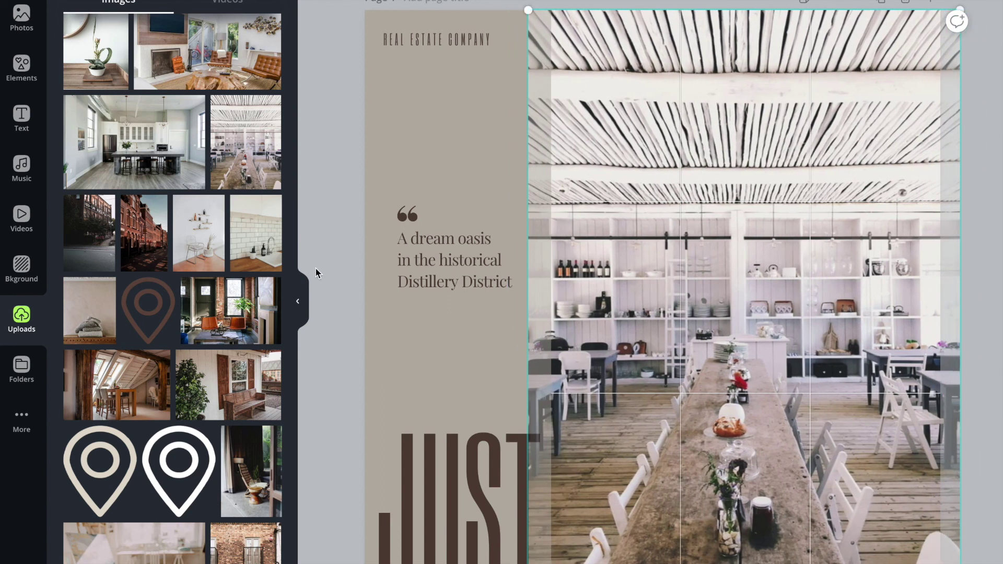
click(340, 244)
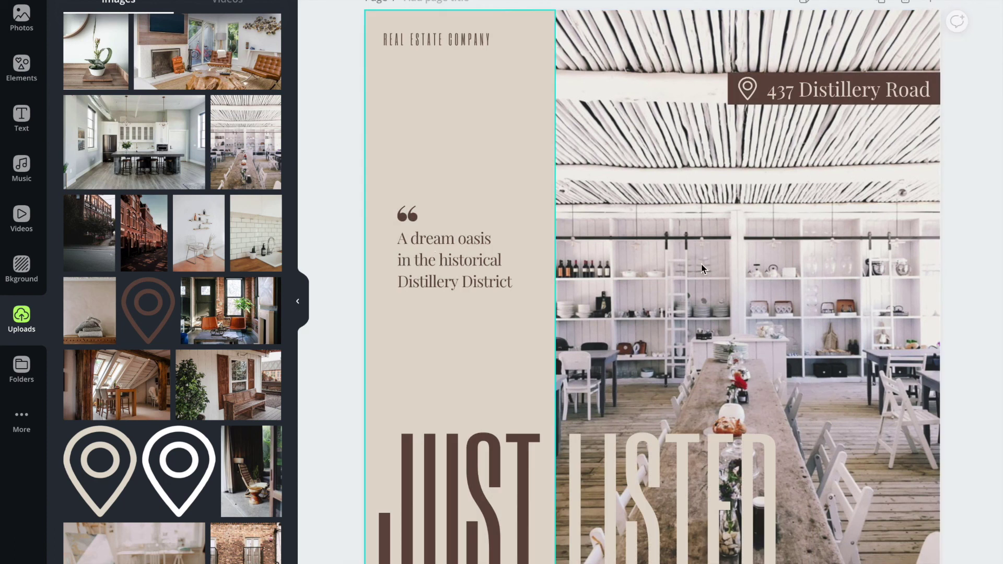
- Put the shelves-and-chair photo back into the right-hand frame
click(200, 250)
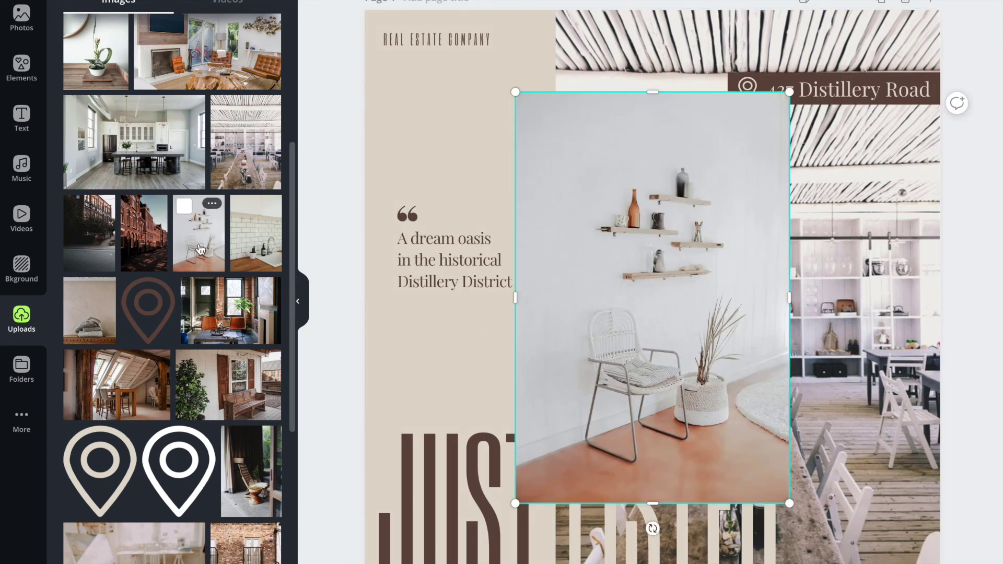
key(Delete)
drag(200, 250, 624, 267)
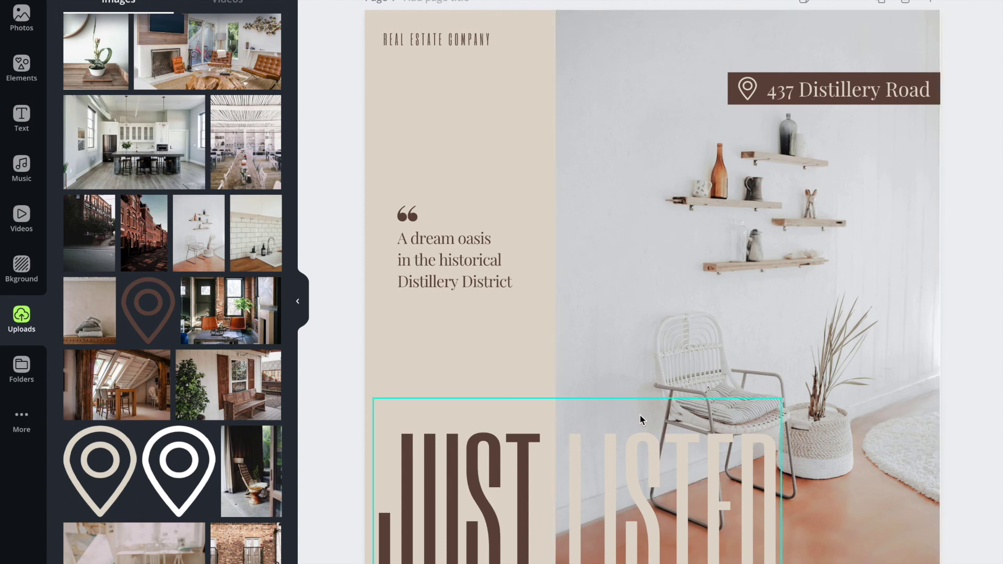
click(808, 94)
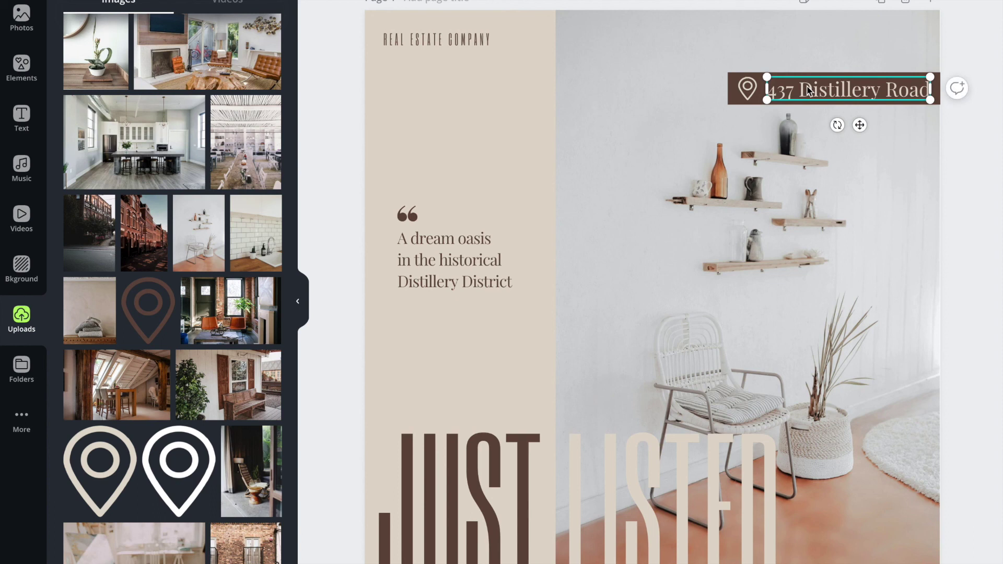
double_click(855, 91)
key(ctrl+a)
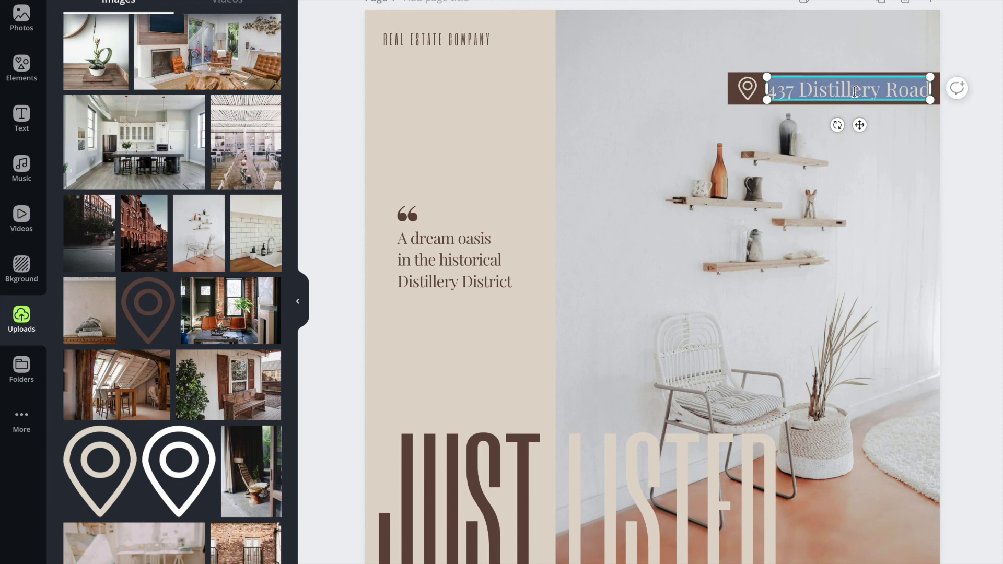
scroll(854, 91, down, 1)
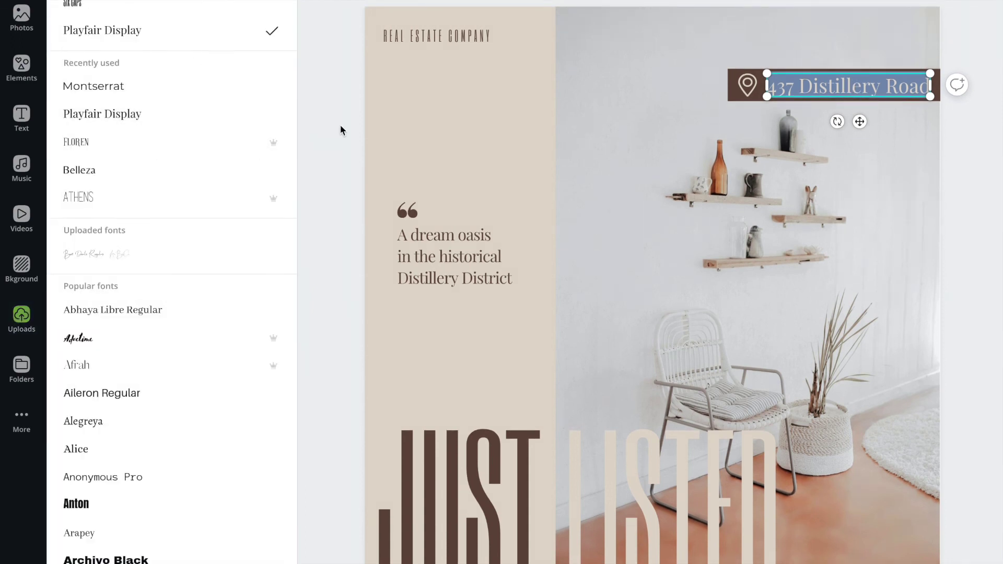
key(Escape)
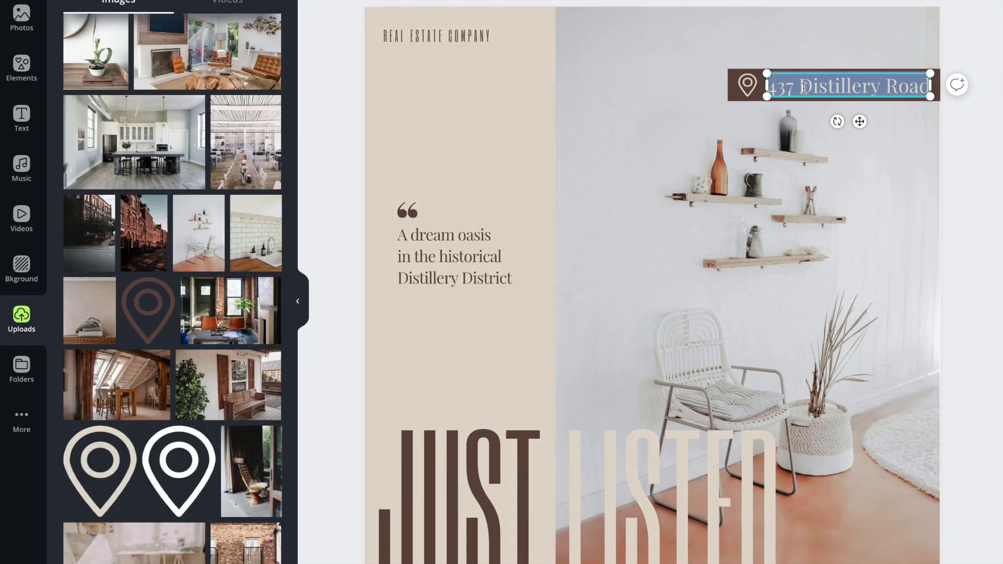
click(693, 69)
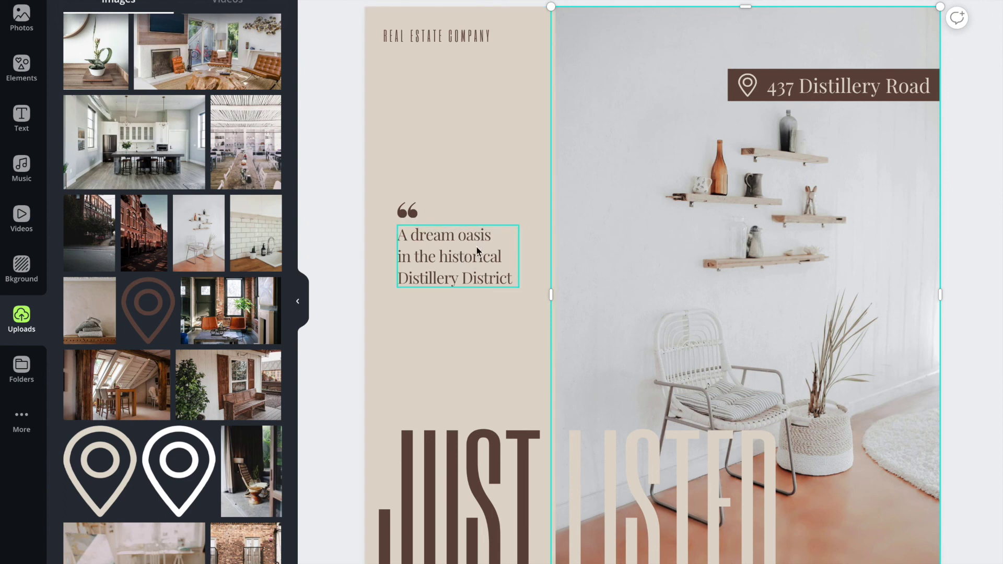
click(509, 482)
click(453, 279)
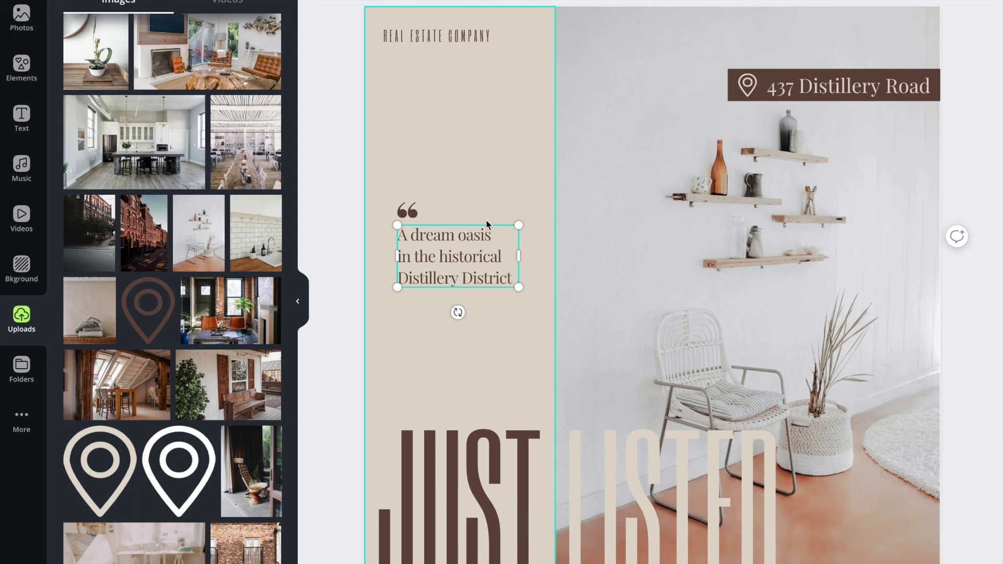
click(351, 270)
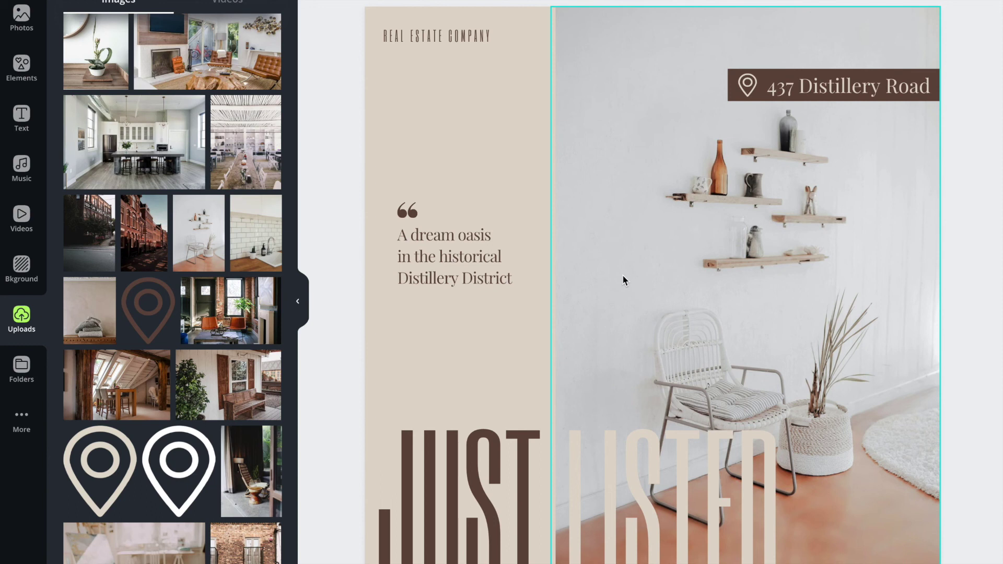
- Add the uploaded house YOUR LOGO image to the page and shrink it
scroll(628, 273, down, 1)
scroll(629, 273, up, 1)
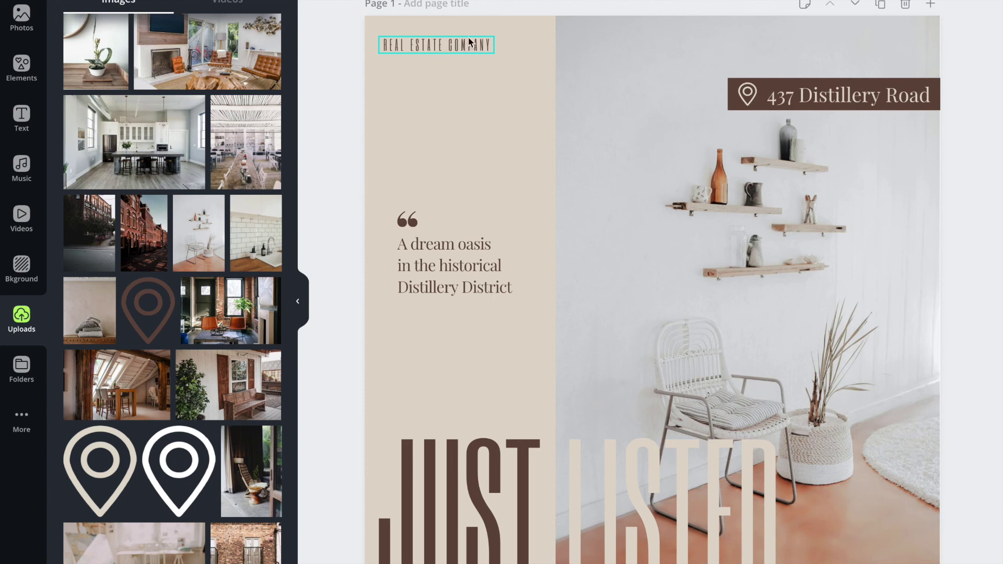
scroll(264, 368, down, 15)
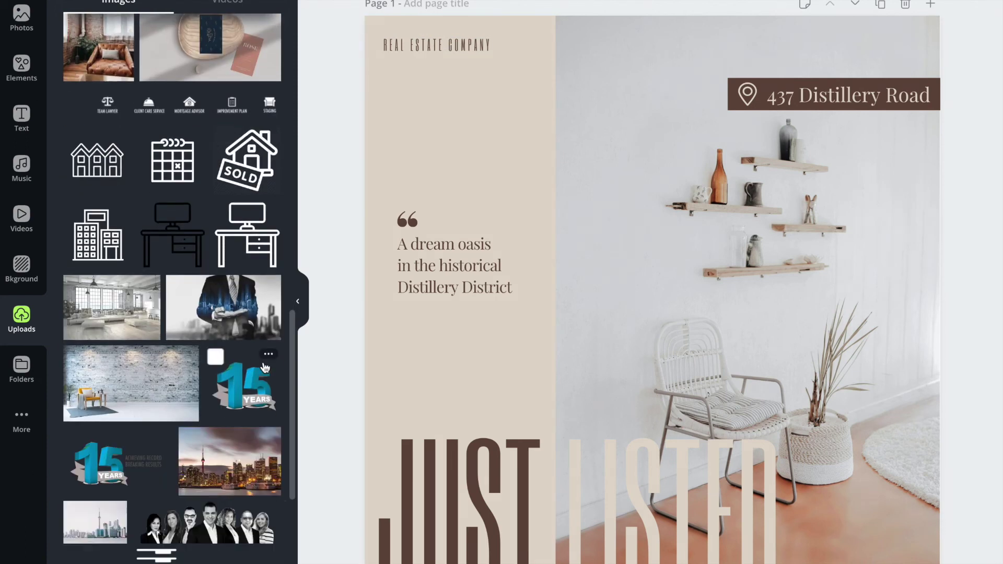
scroll(264, 367, down, 20)
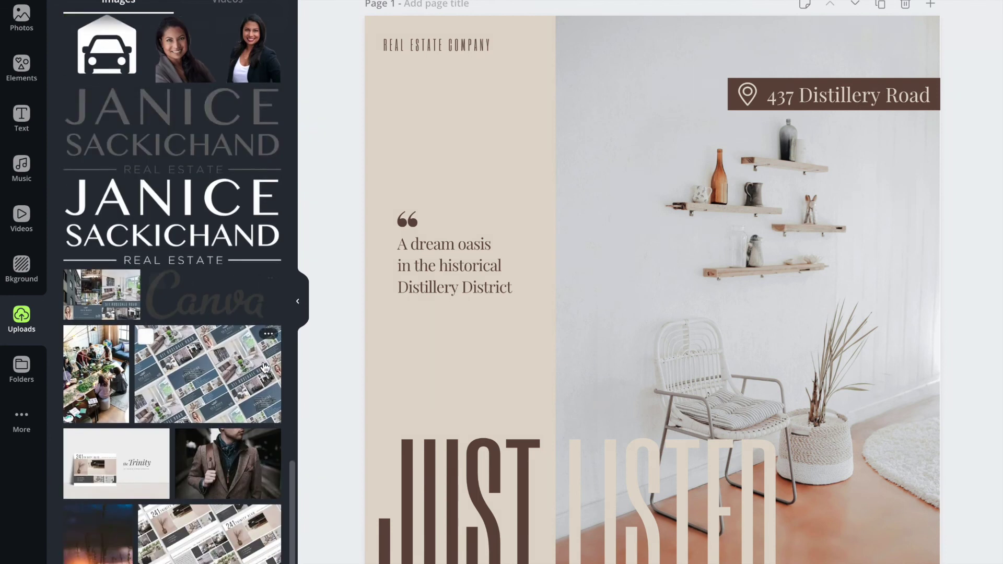
scroll(264, 368, down, 10)
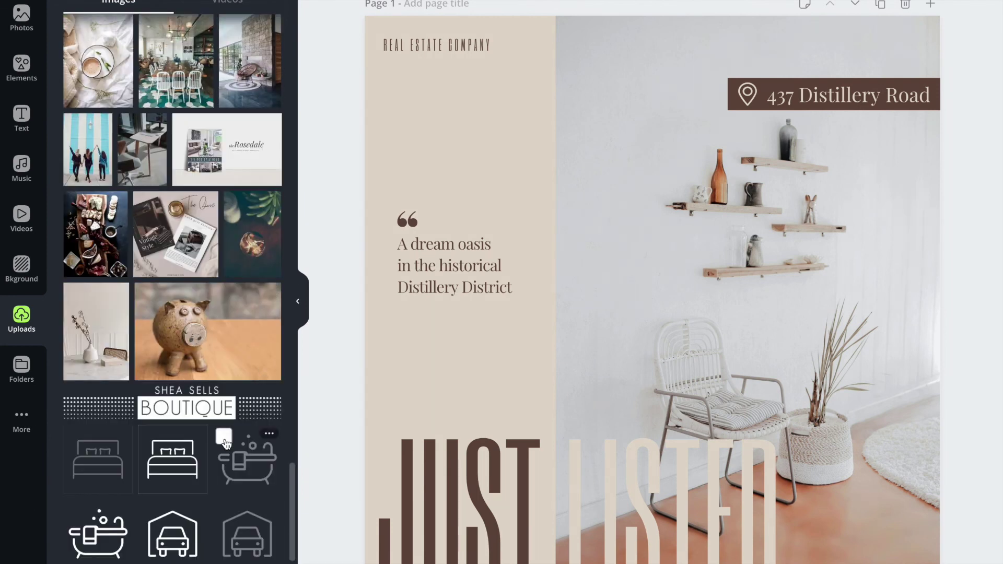
scroll(226, 444, down, 3)
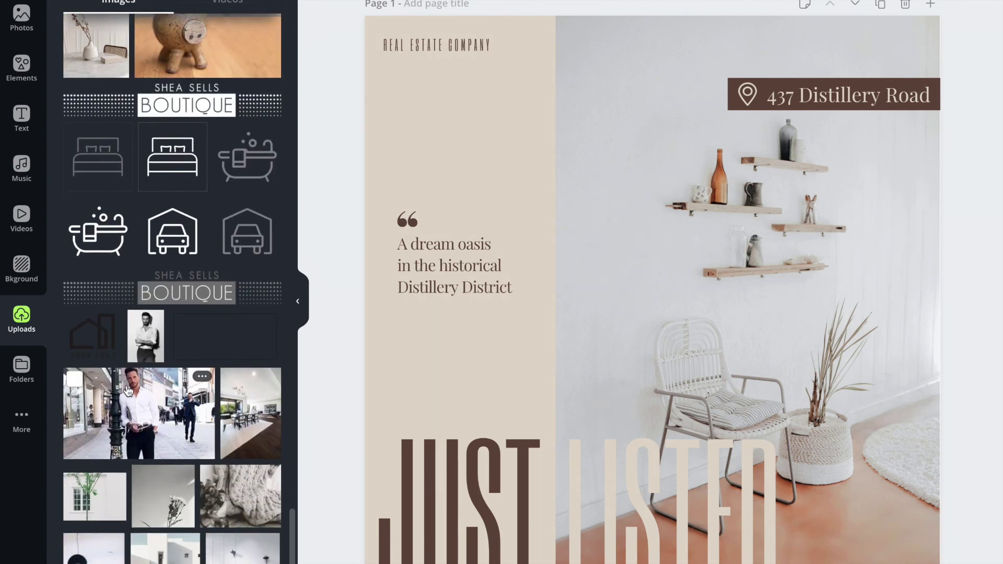
click(86, 345)
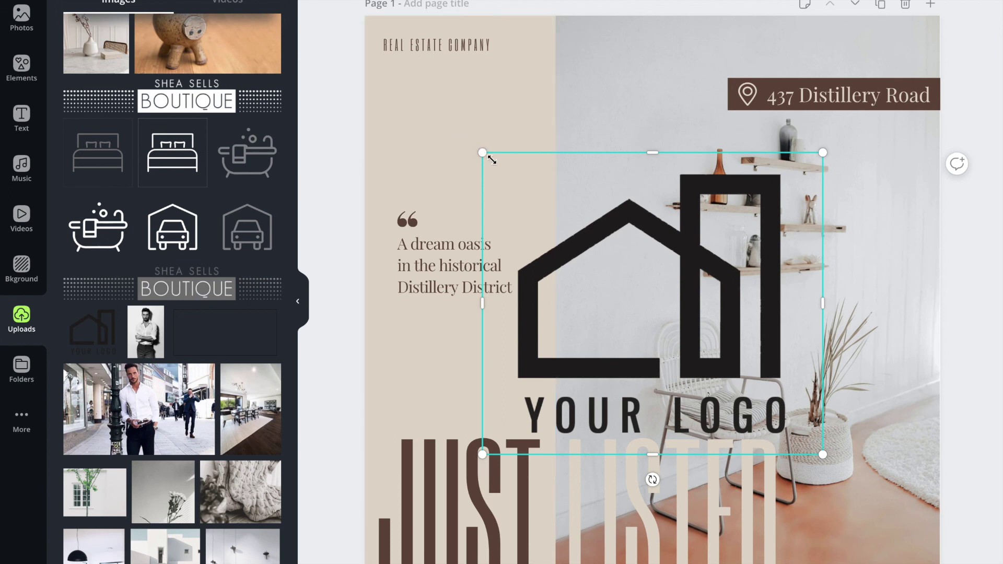
drag(492, 160, 438, 77)
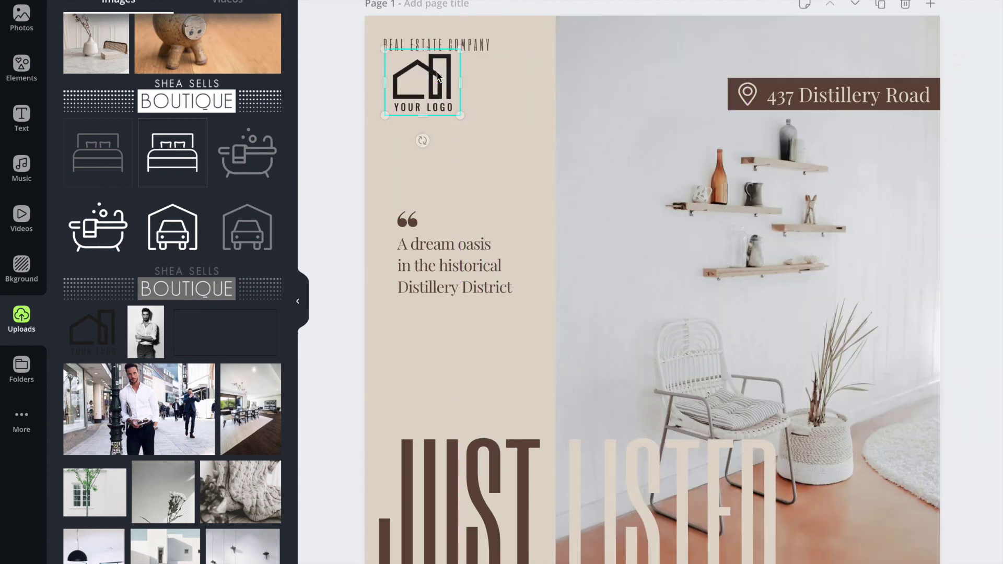
- Delete the REAL ESTATE COMPANY text and fit the smaller logo into the top-left corner
click(470, 46)
key(Delete)
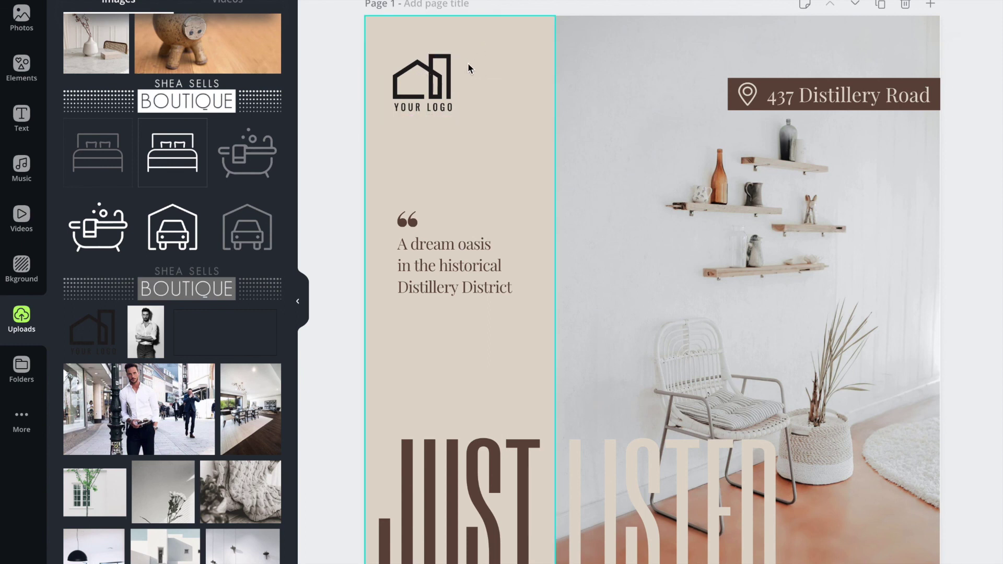
drag(417, 96, 416, 75)
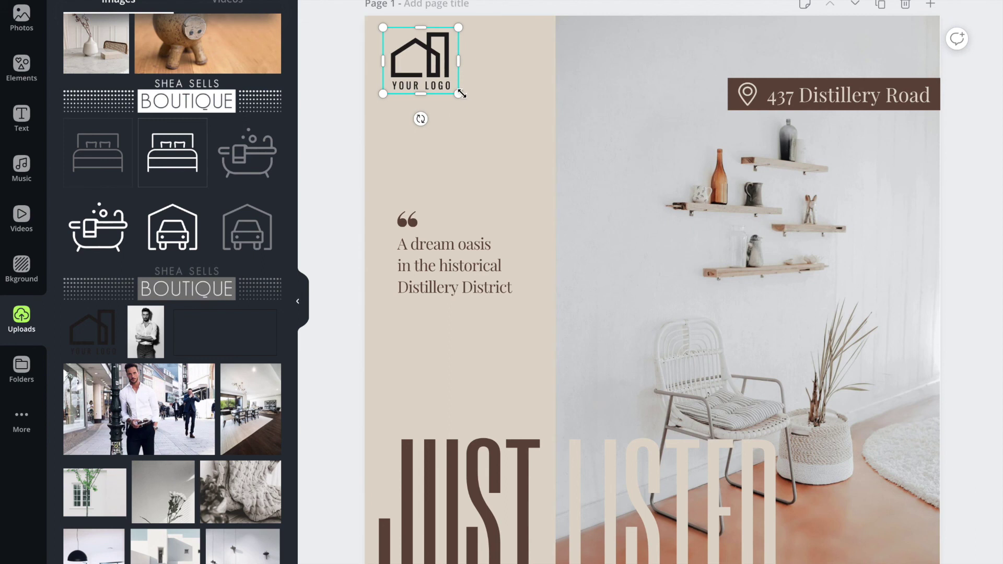
drag(458, 93, 449, 87)
click(332, 111)
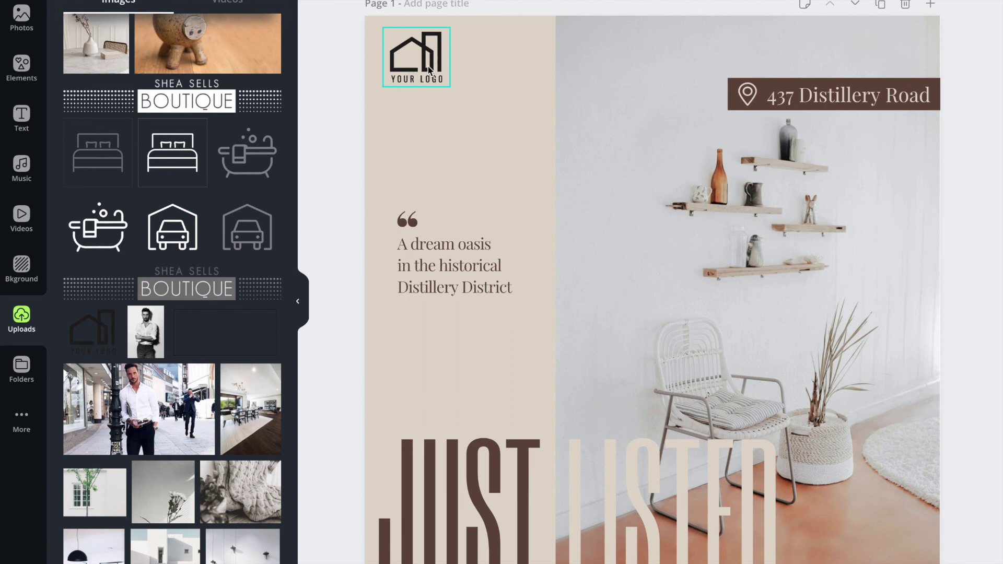
drag(428, 70, 429, 77)
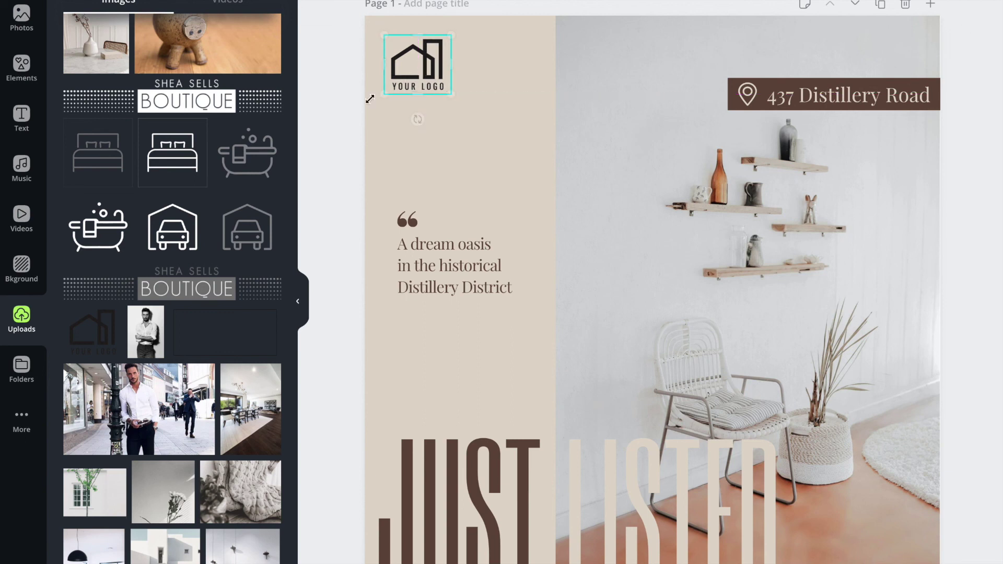
scroll(333, 131, down, 2)
click(333, 131)
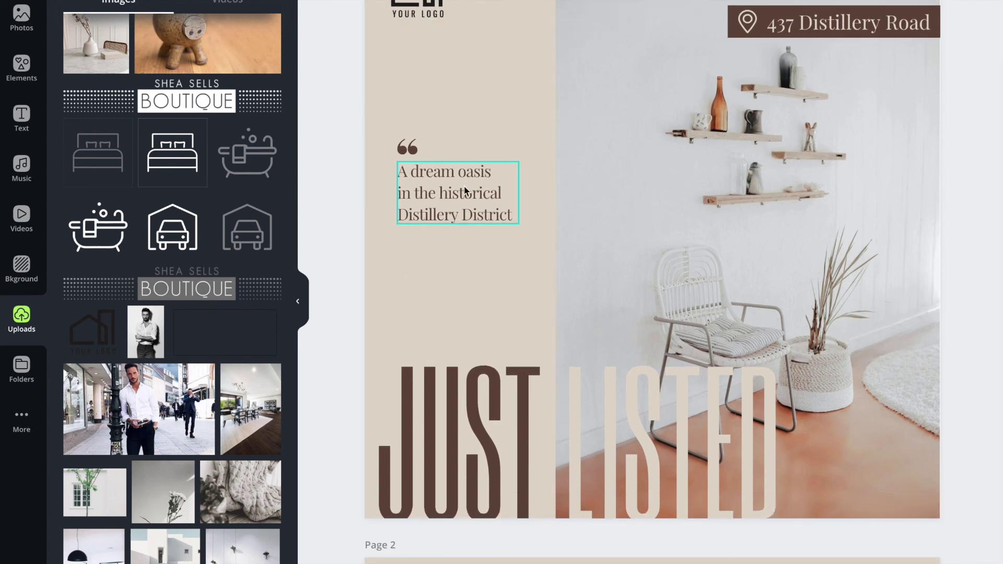
scroll(464, 190, down, 2)
click(398, 59)
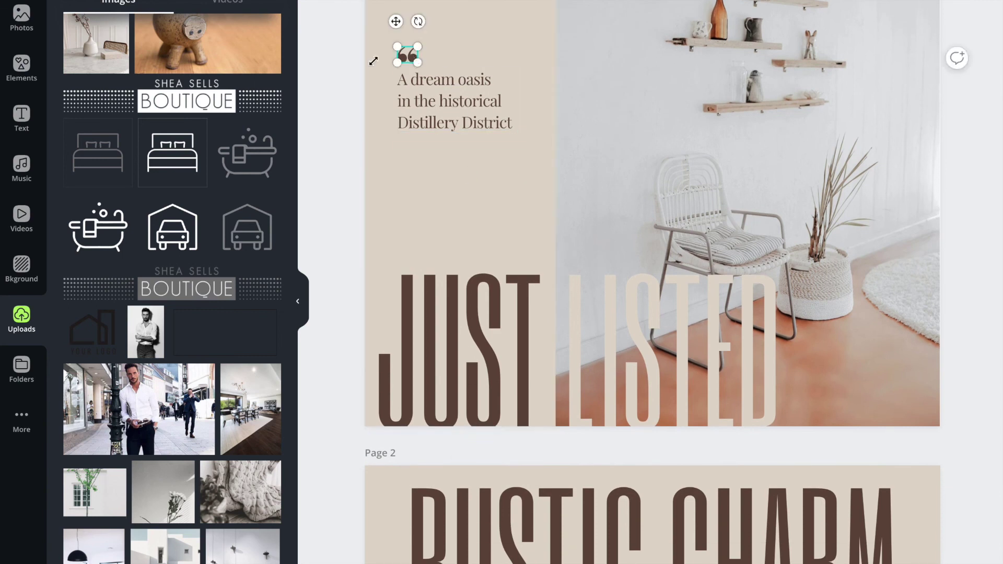
click(352, 64)
scroll(490, 86, down, 2)
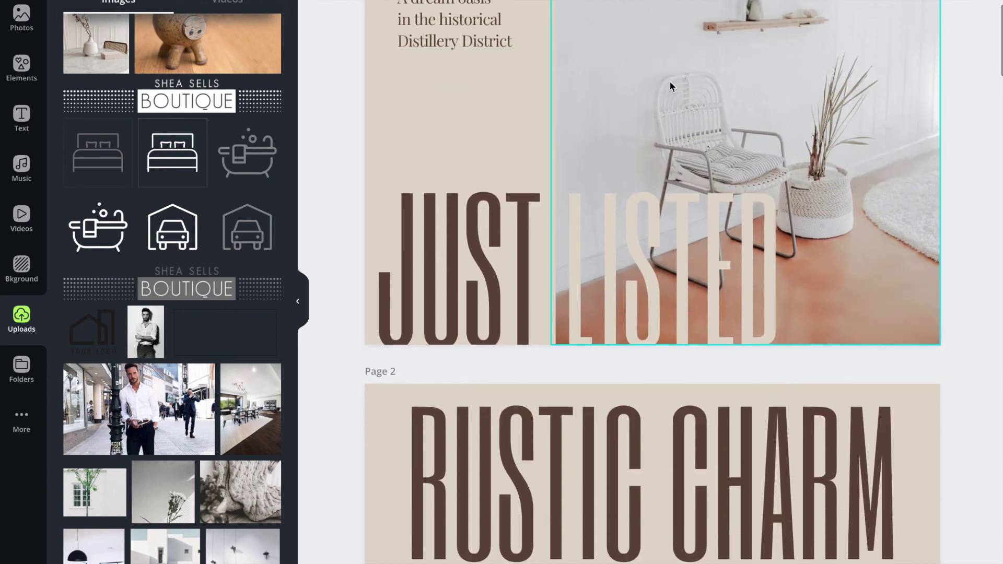
scroll(669, 80, down, 5)
scroll(678, 146, up, 7)
click(669, 349)
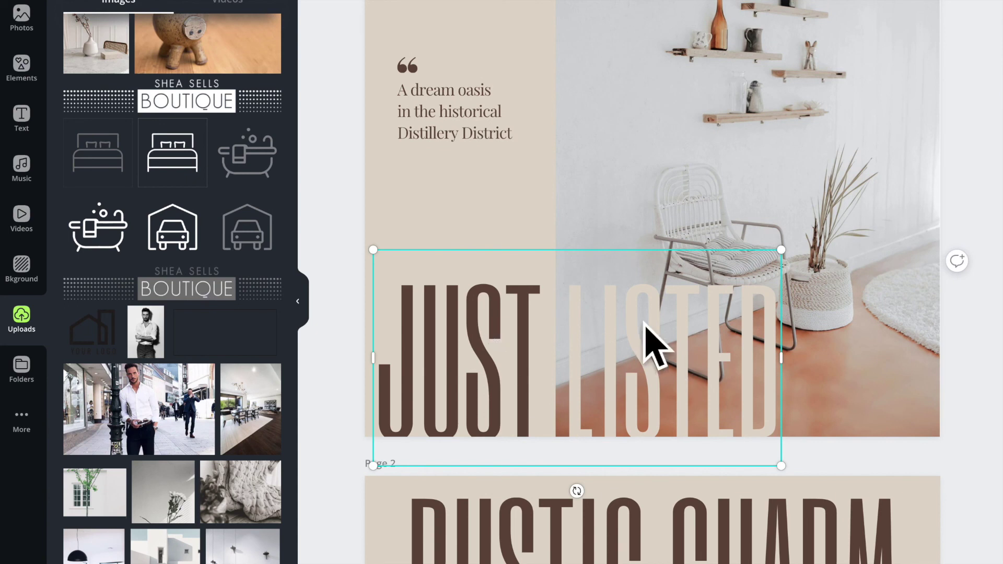
scroll(606, 311, up, 4)
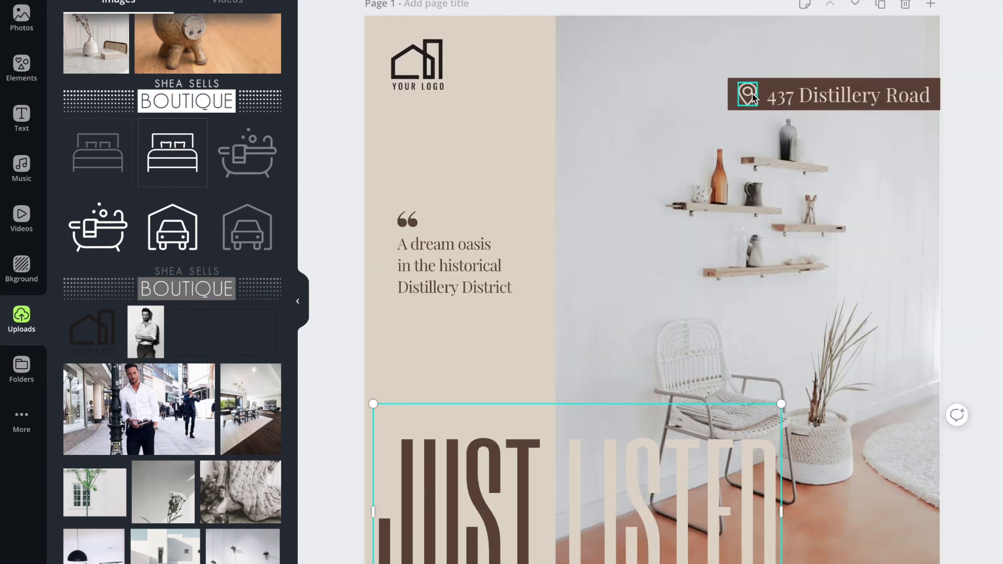
click(751, 94)
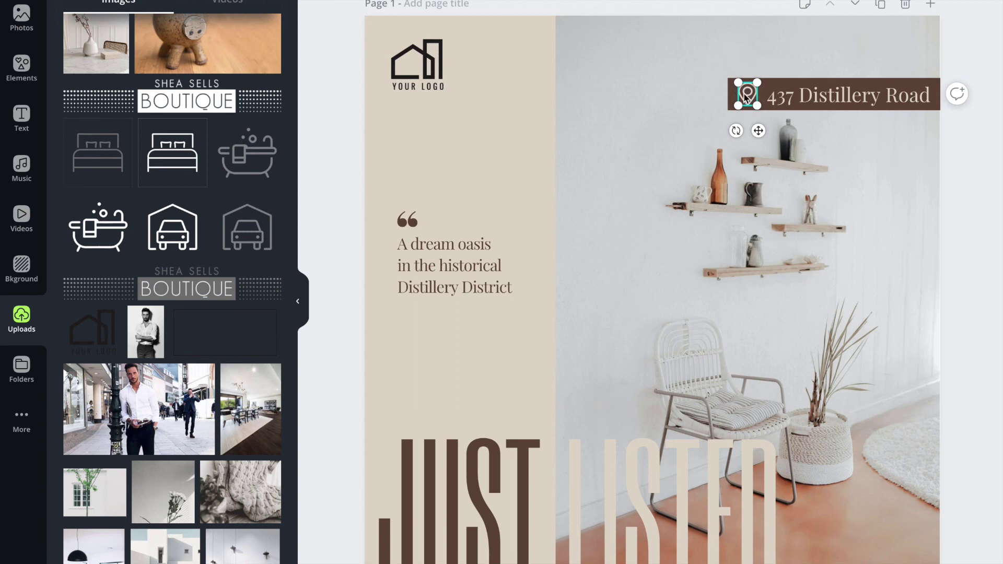
click(22, 66)
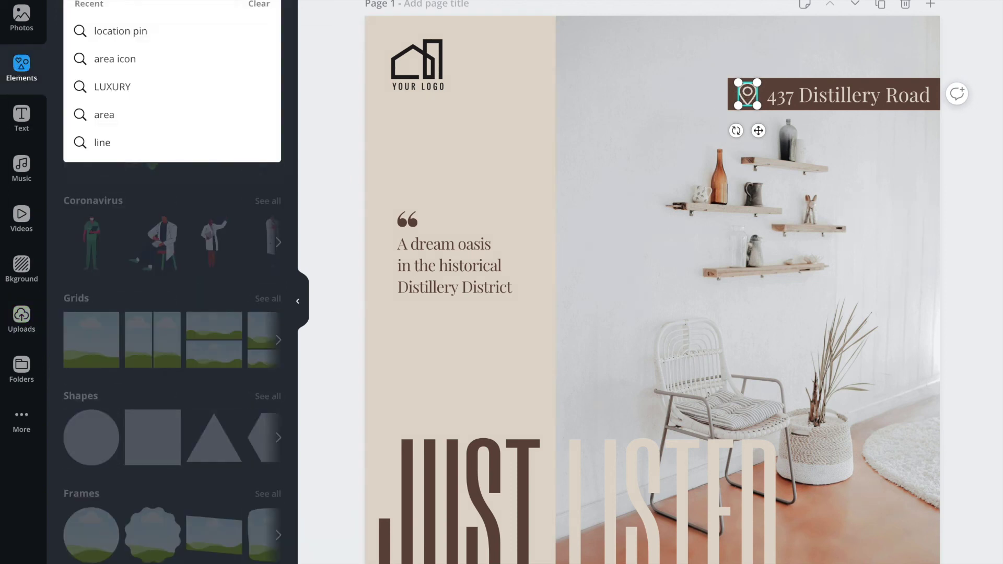
click(129, 32)
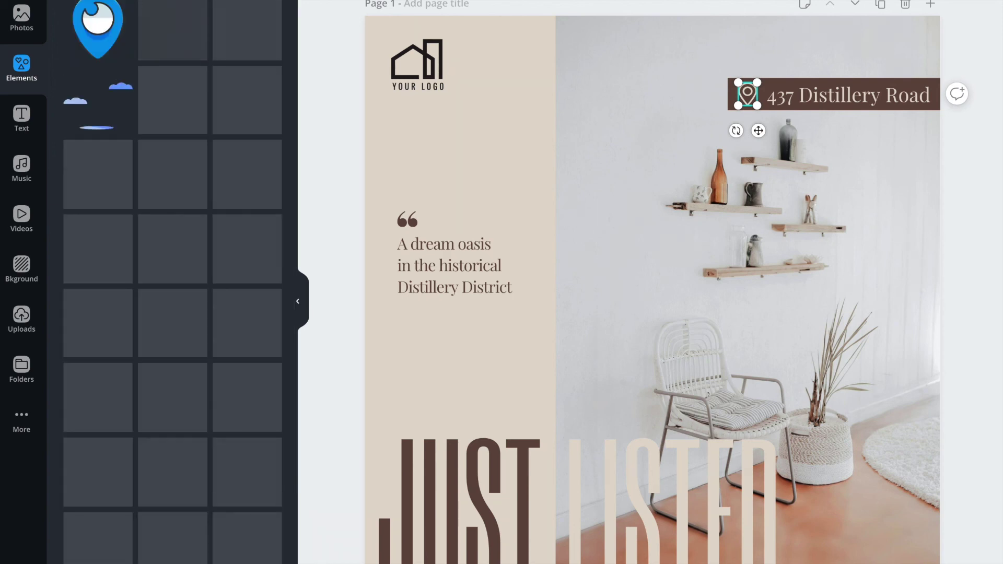
click(227, 3)
click(89, 204)
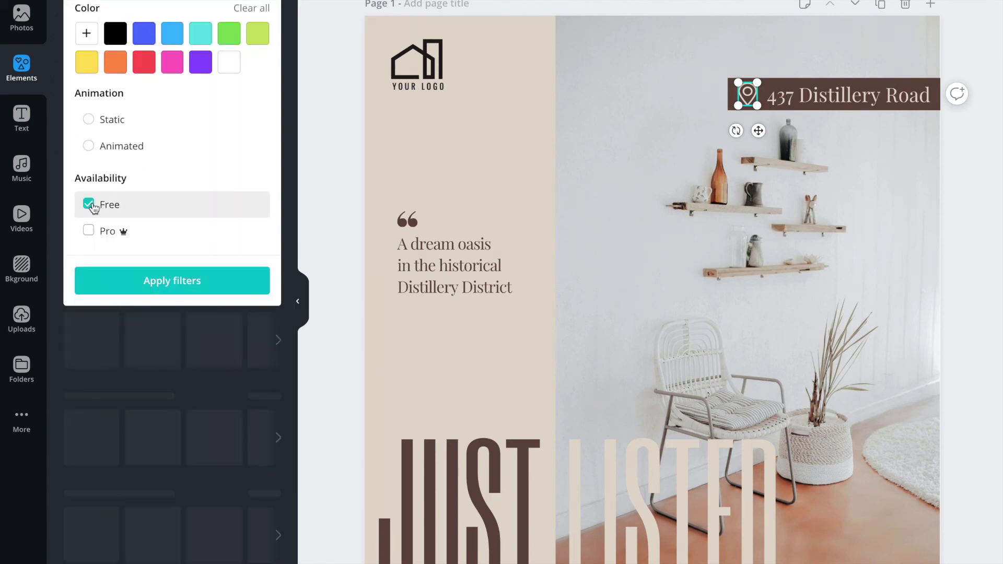
click(148, 281)
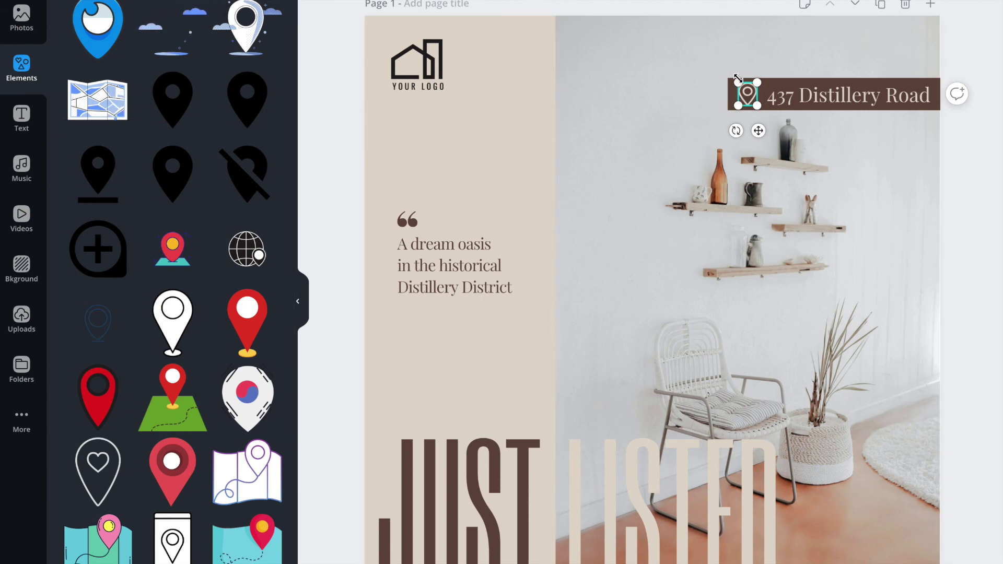
click(21, 320)
- Deselect the placed location pin and return to the location-pin graphics results
scroll(219, 124, down, 5)
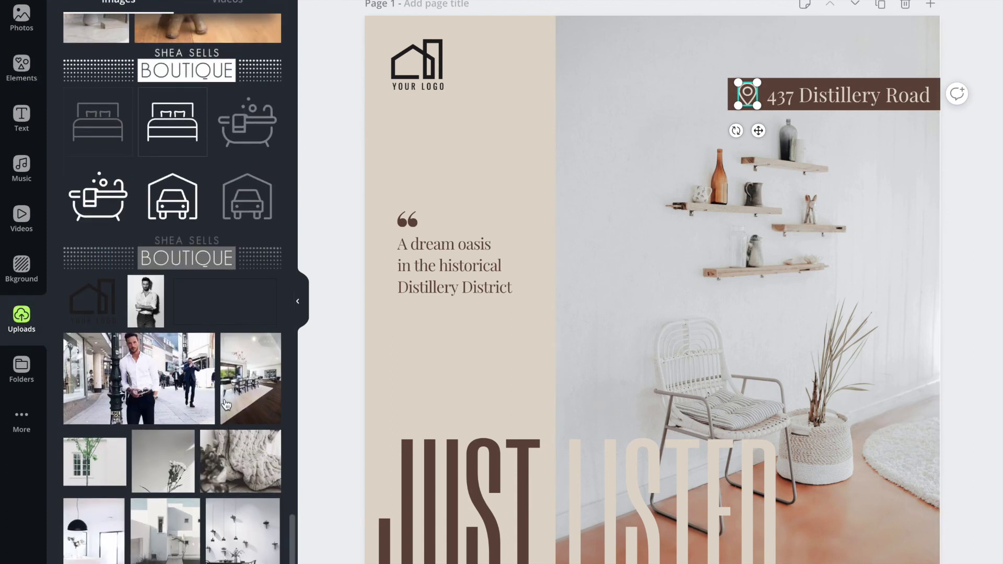
scroll(209, 209, down, 10)
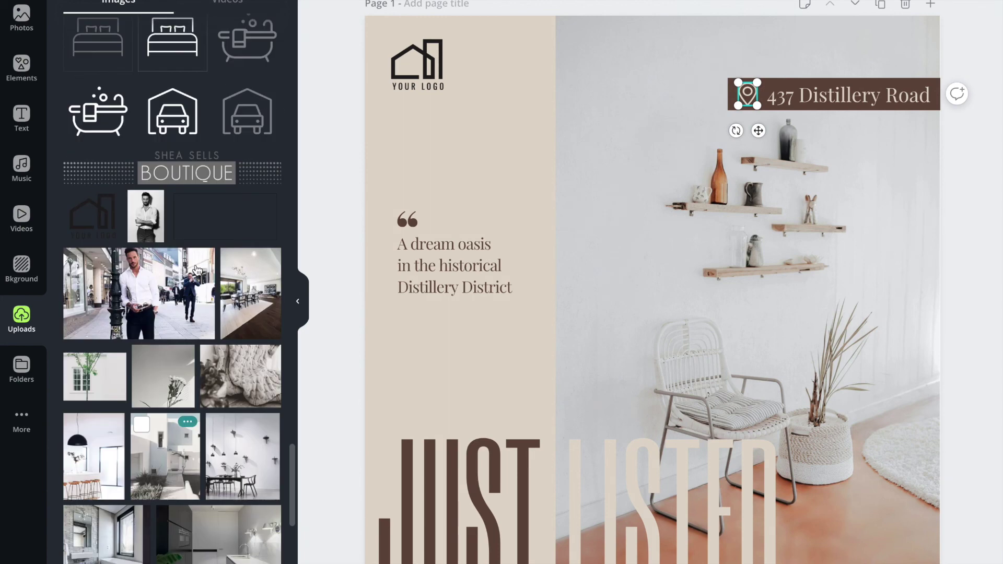
scroll(198, 270, up, 15)
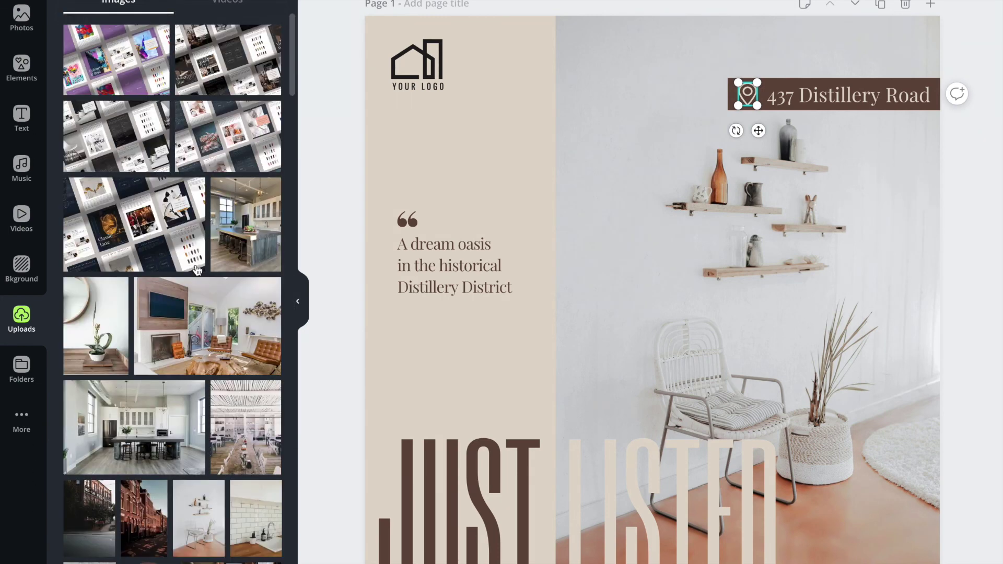
scroll(196, 271, down, 8)
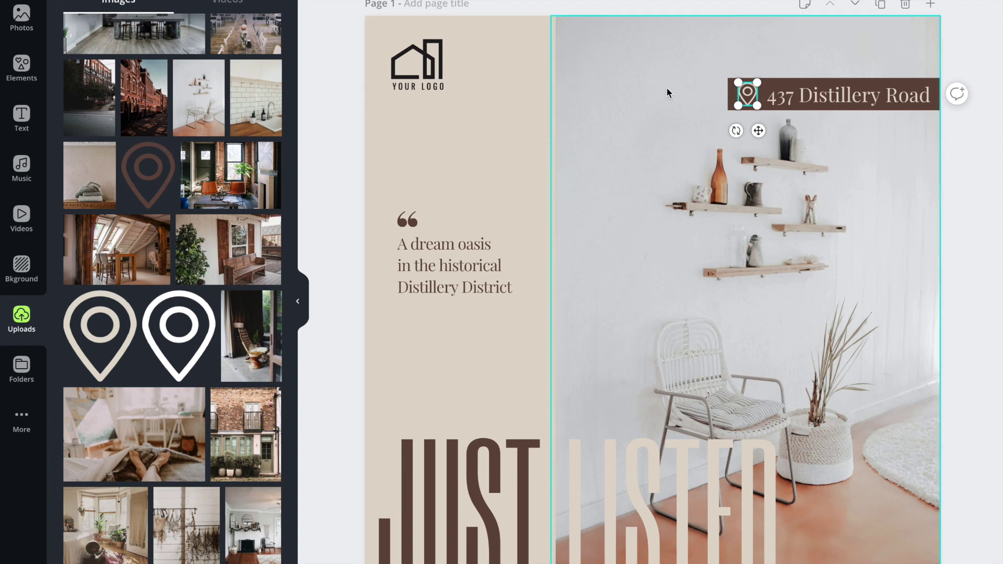
click(331, 107)
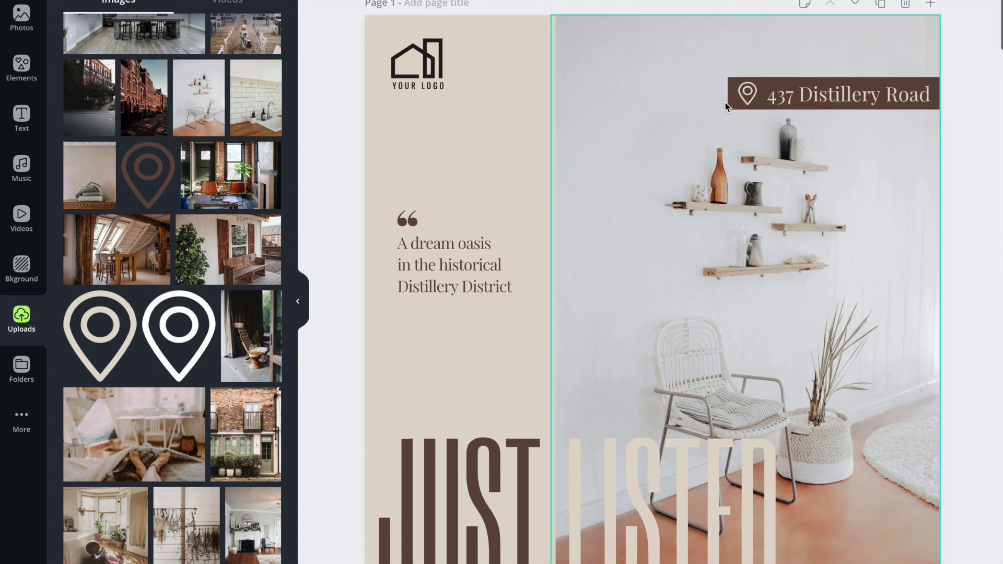
scroll(725, 102, down, 2)
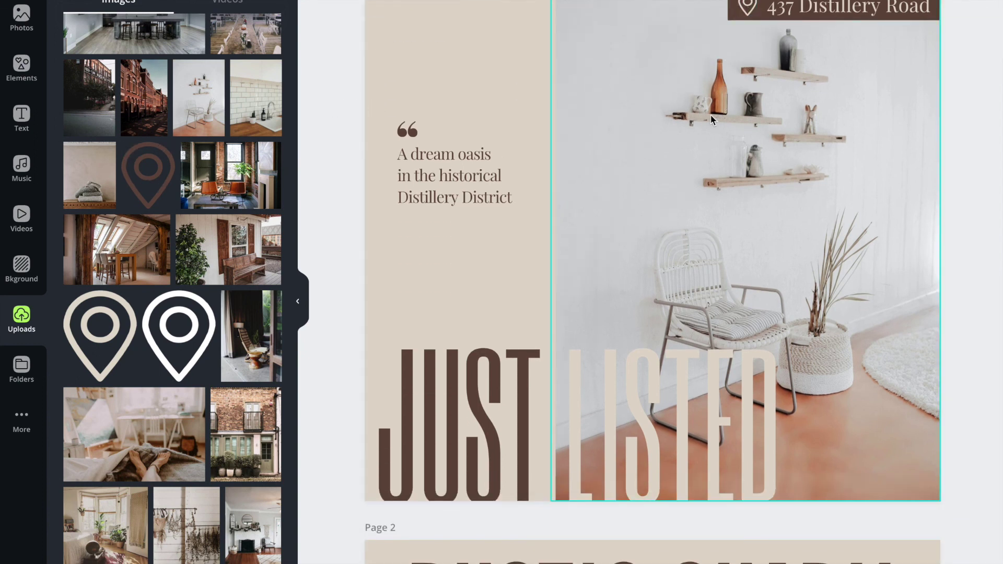
click(21, 67)
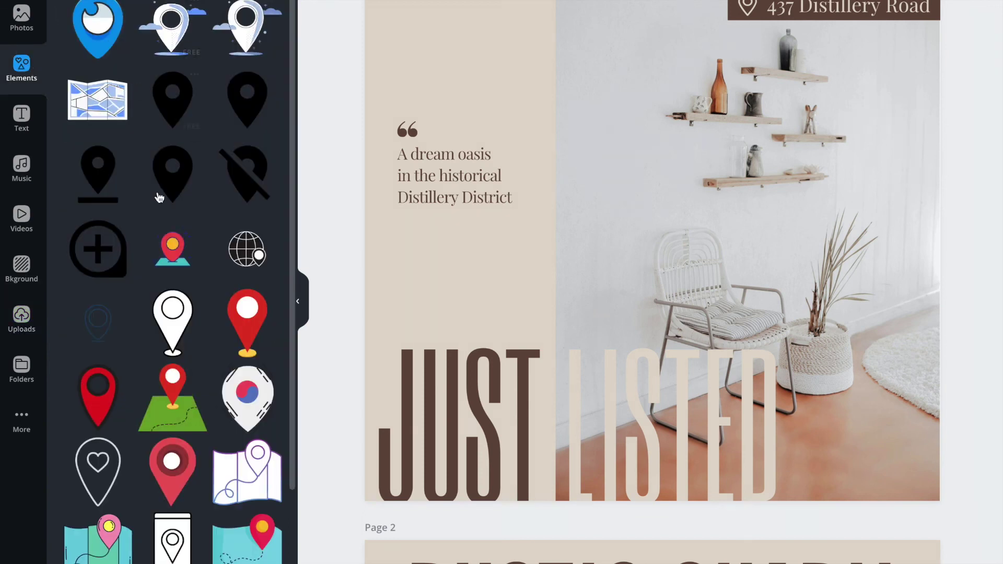
- Uncheck the Free filter and apply it so location-pin results include Pro graphics
scroll(178, 224, down, 3)
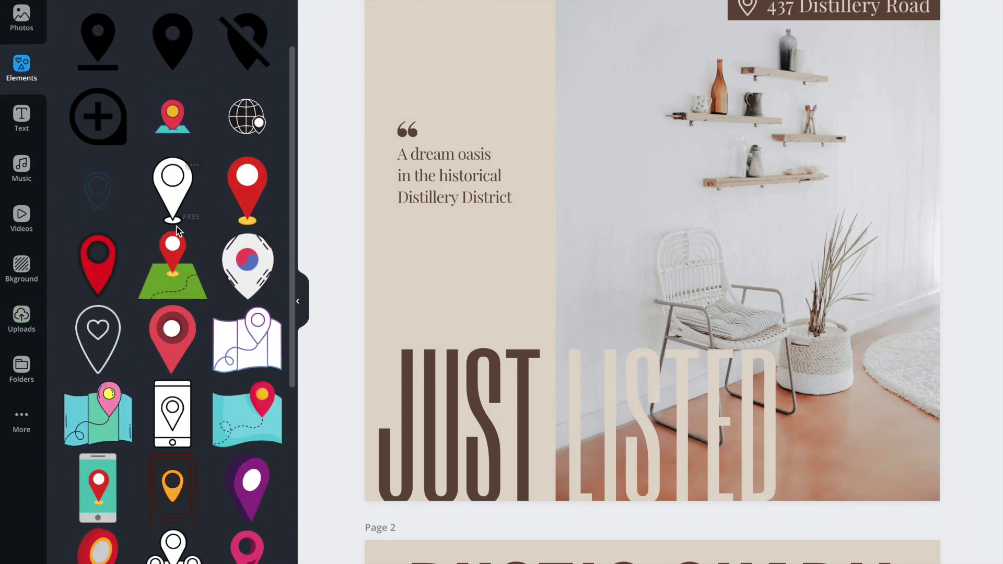
scroll(191, 181, up, 3)
click(269, 1)
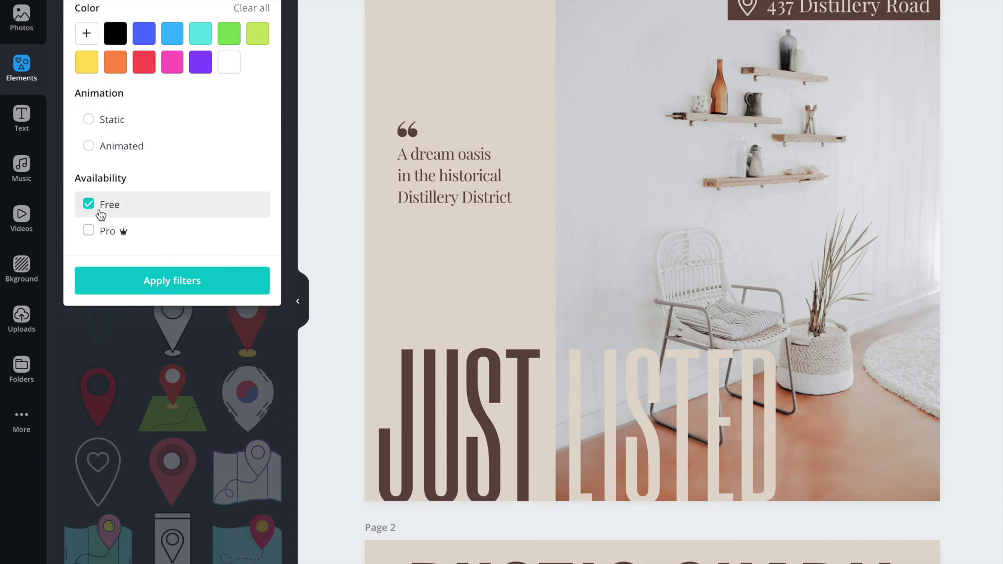
click(102, 208)
click(116, 288)
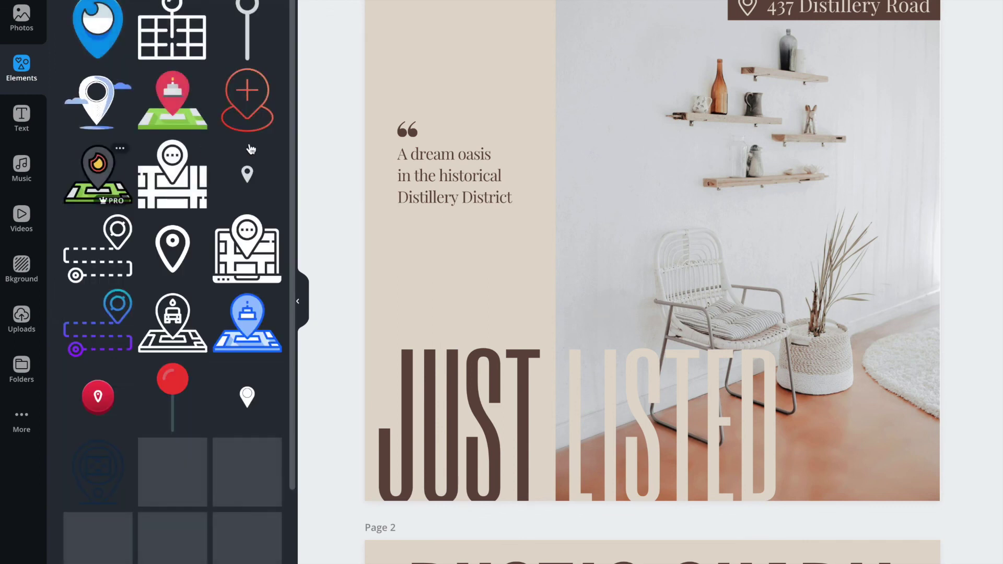
scroll(224, 187, down, 2)
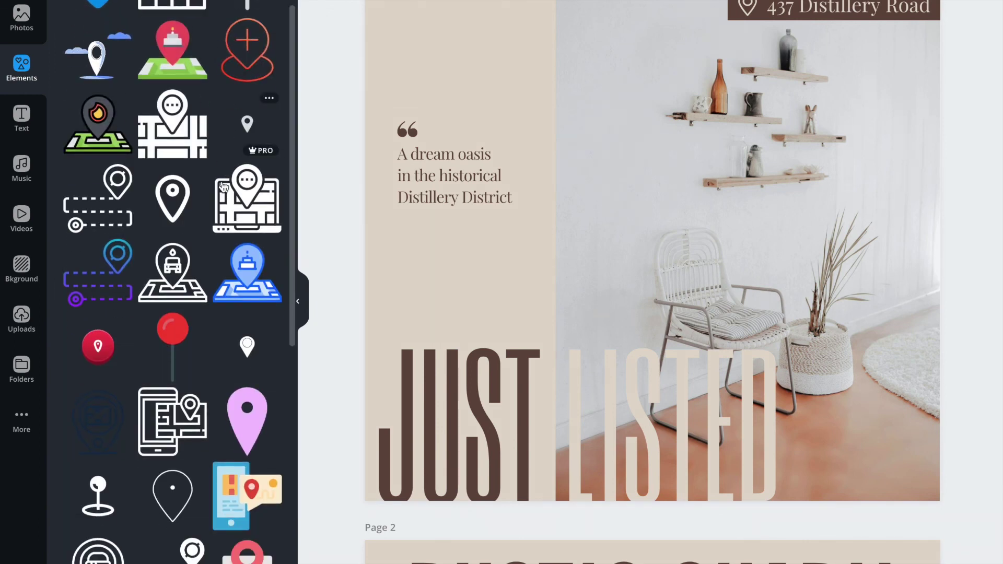
scroll(223, 187, down, 2)
- Scroll the canvas down to page 3's OPEN HOUSE post
scroll(516, 259, down, 10)
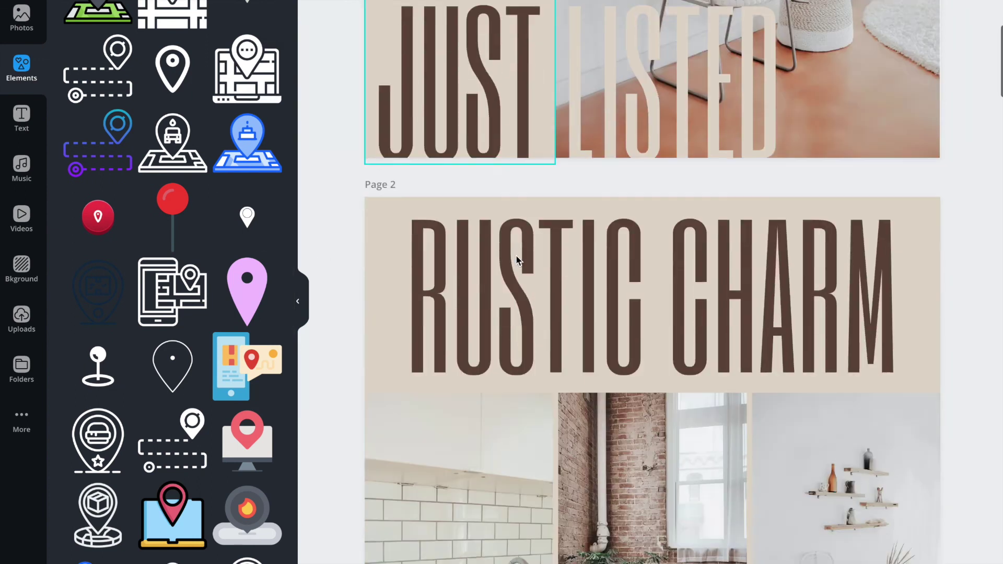
scroll(516, 259, up, 3)
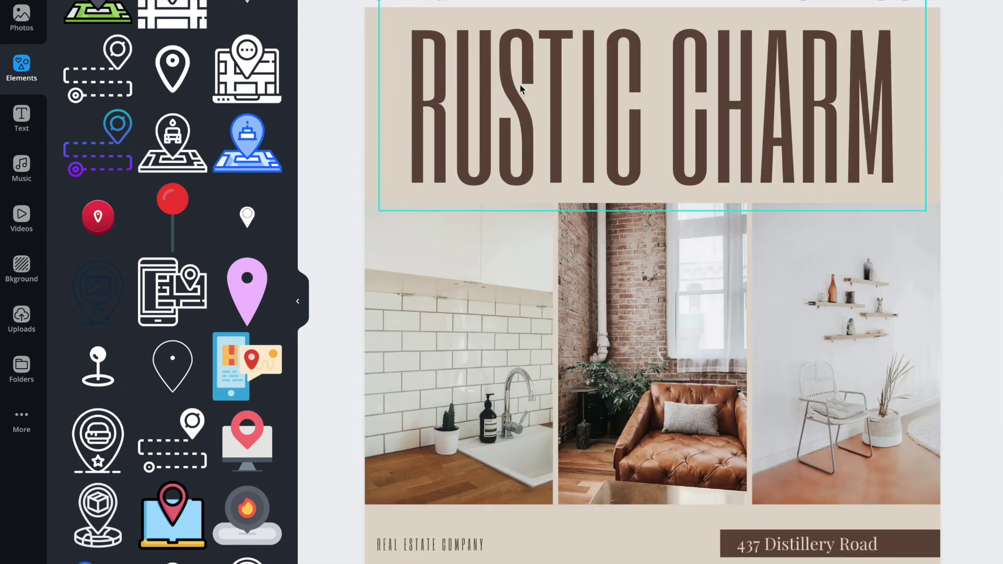
scroll(694, 131, down, 2)
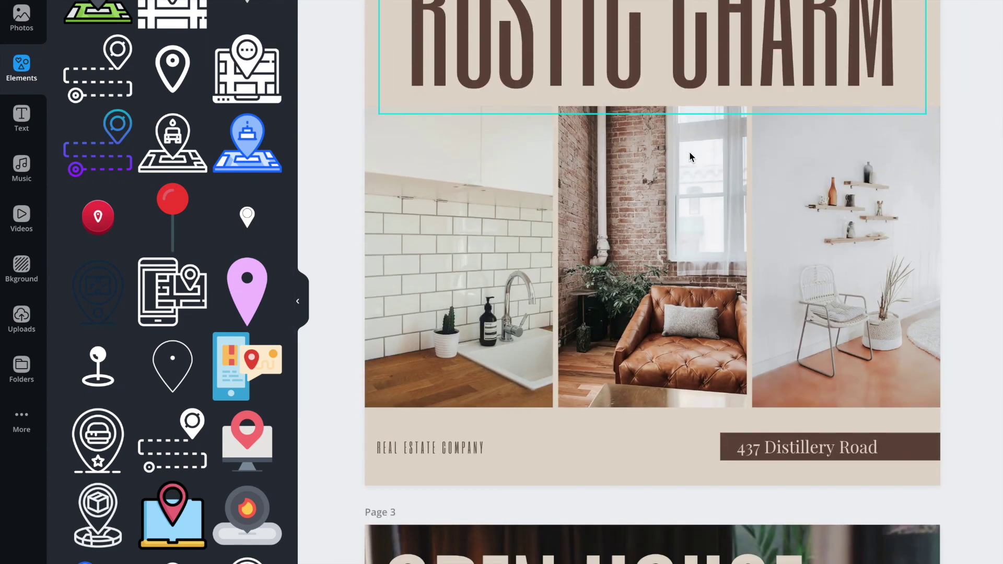
scroll(689, 151, up, 2)
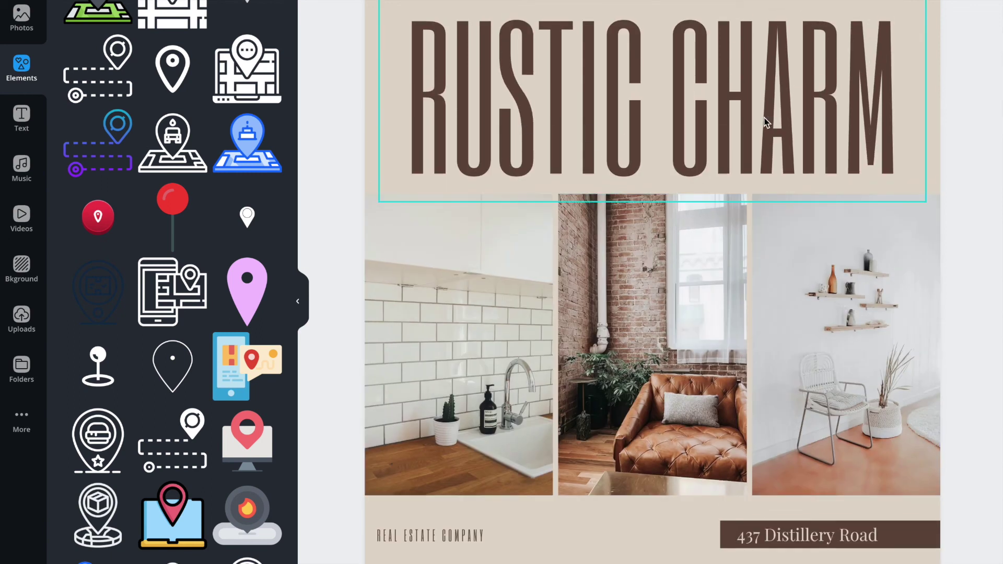
scroll(765, 121, down, 3)
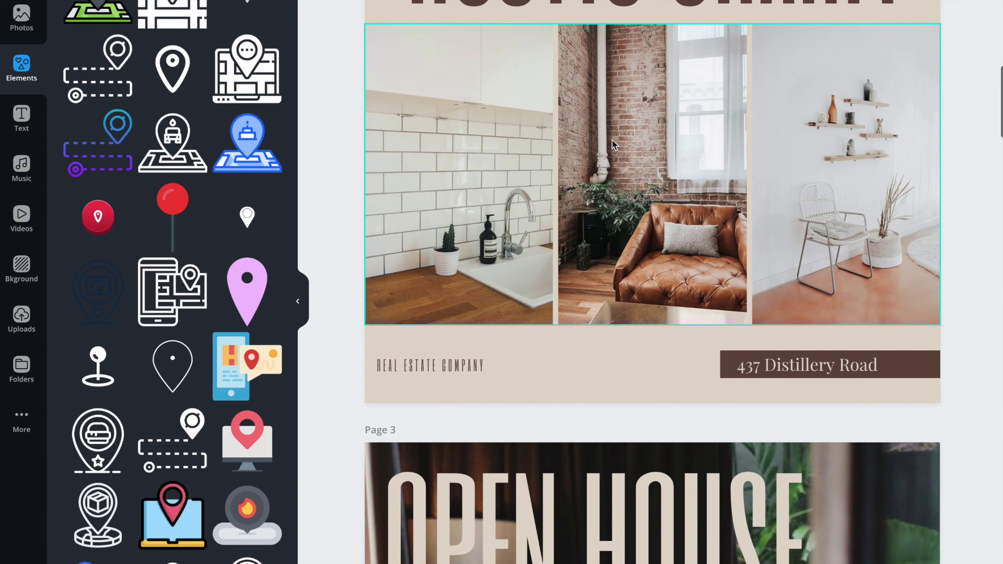
scroll(483, 174, down, 8)
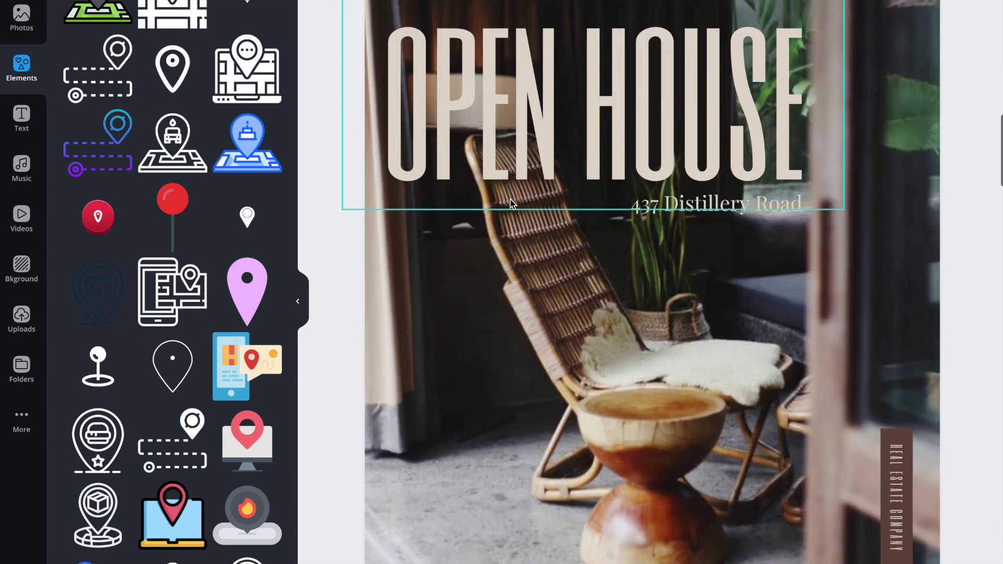
scroll(595, 289, down, 20)
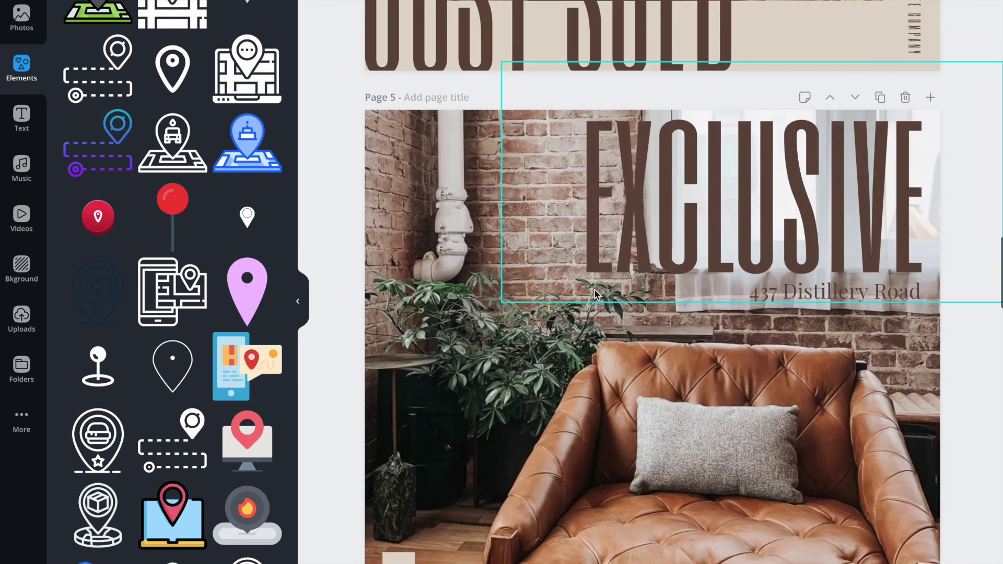
scroll(594, 290, down, 10)
scroll(595, 290, up, 20)
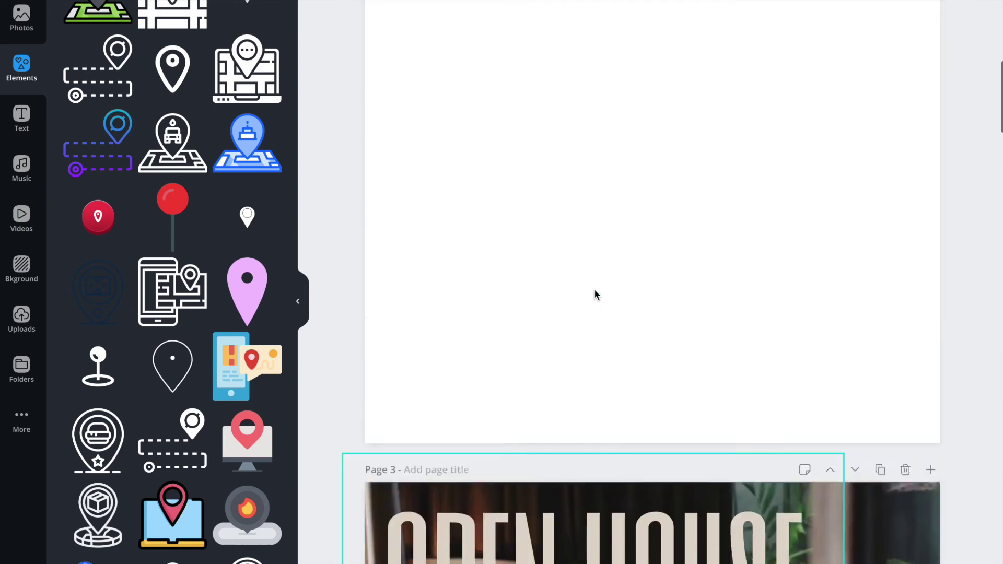
scroll(595, 290, up, 3)
scroll(595, 290, down, 20)
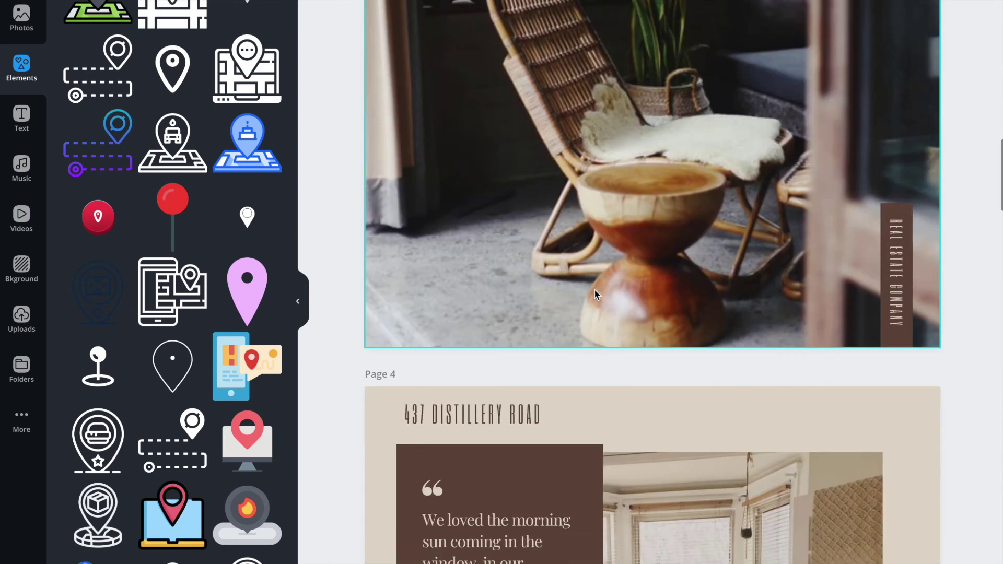
scroll(594, 290, up, 7)
- Select page 3's dark chair background photo and show the uploaded images
click(906, 275)
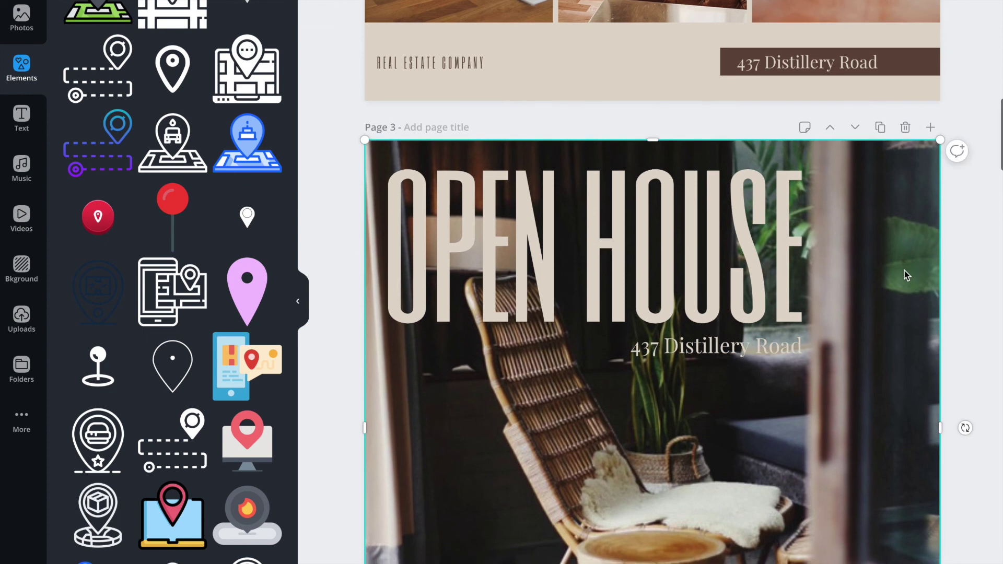
scroll(537, 311, down, 3)
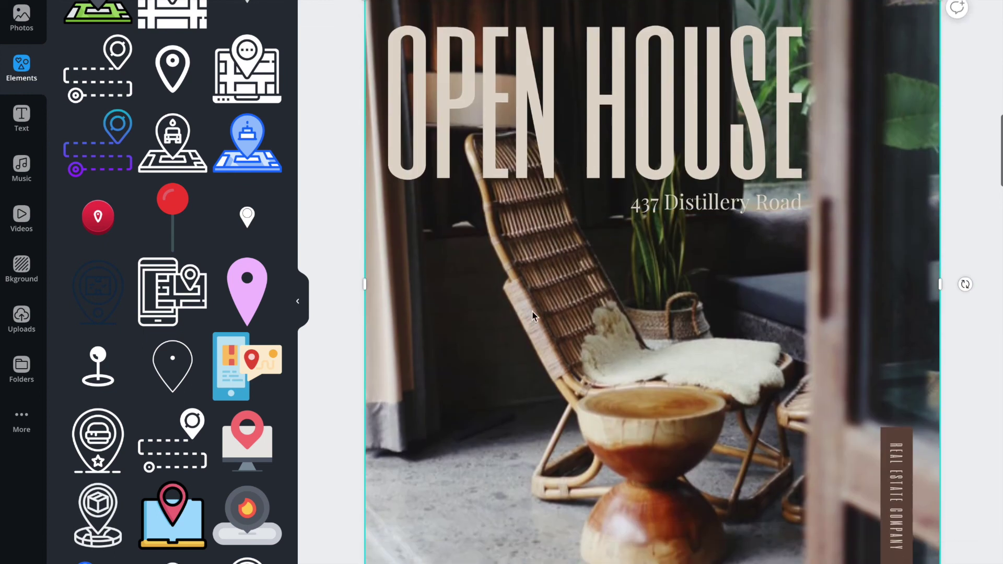
click(22, 319)
- Drop the bedroom photo onto page 3's background and shift it right to reveal the easel
scroll(259, 342, down, 2)
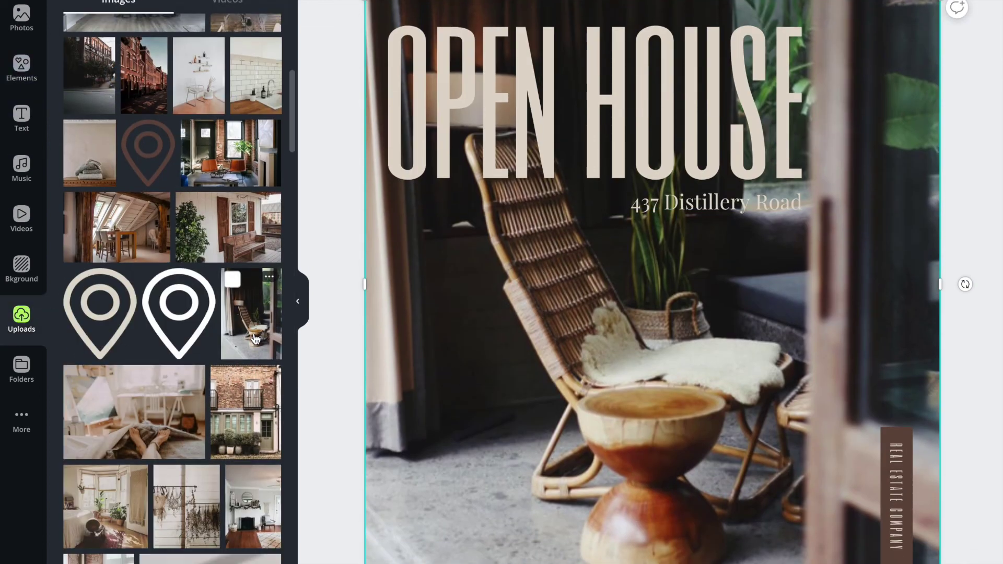
drag(120, 339, 418, 336)
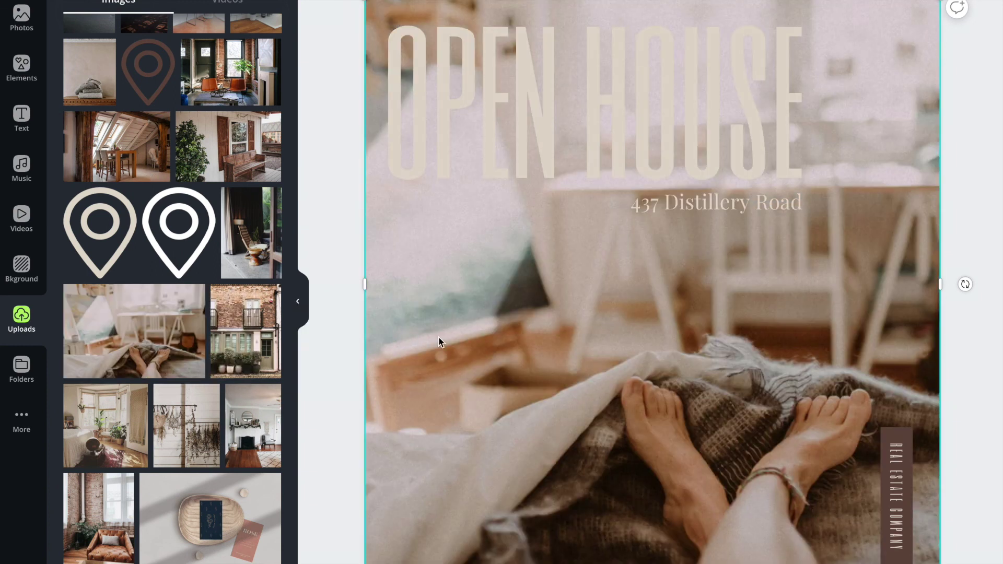
double_click(525, 355)
drag(525, 355, 360, 325)
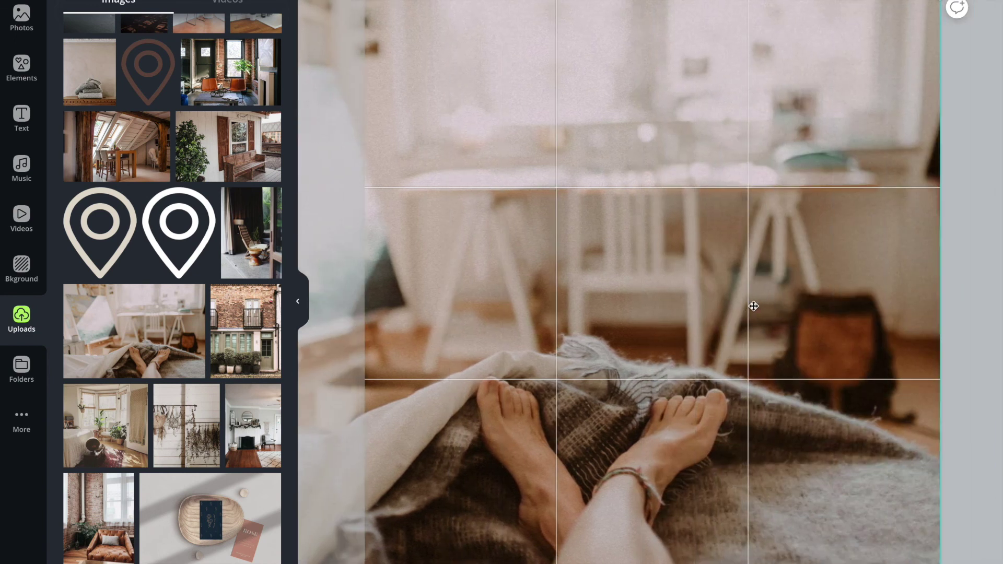
drag(457, 309, 782, 325)
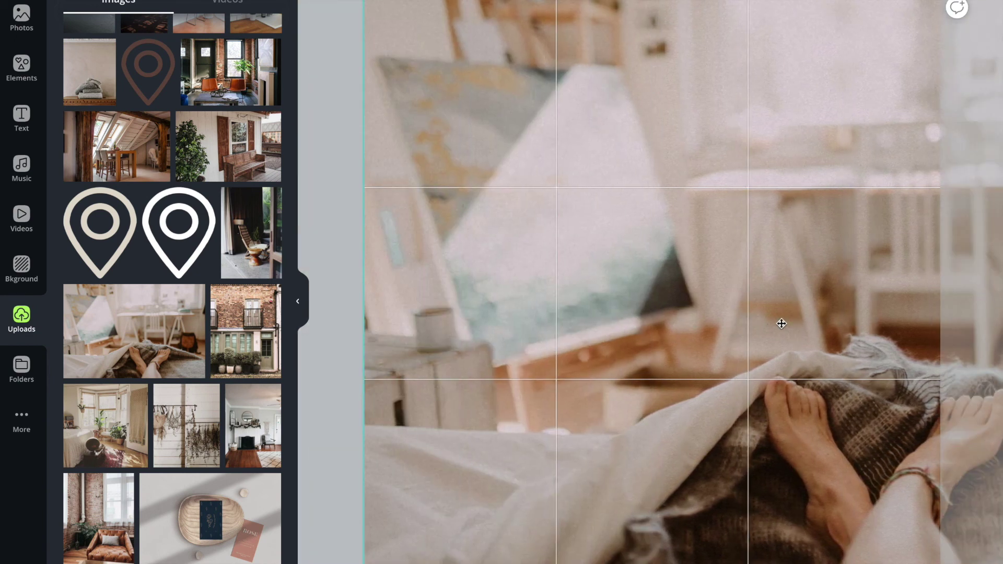
click(324, 380)
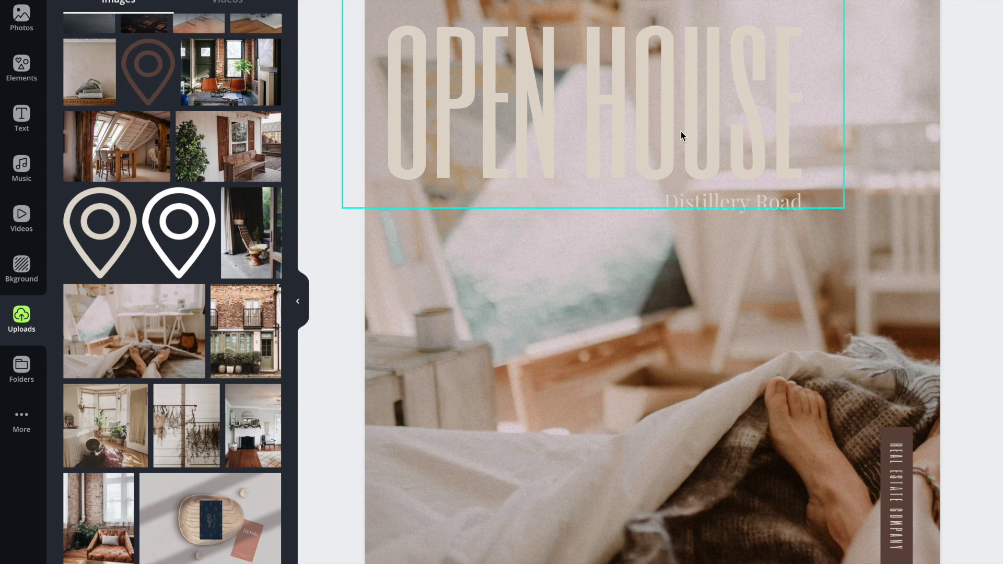
- Try coloring the OPEN HOUSE heading dark brown
click(501, 92)
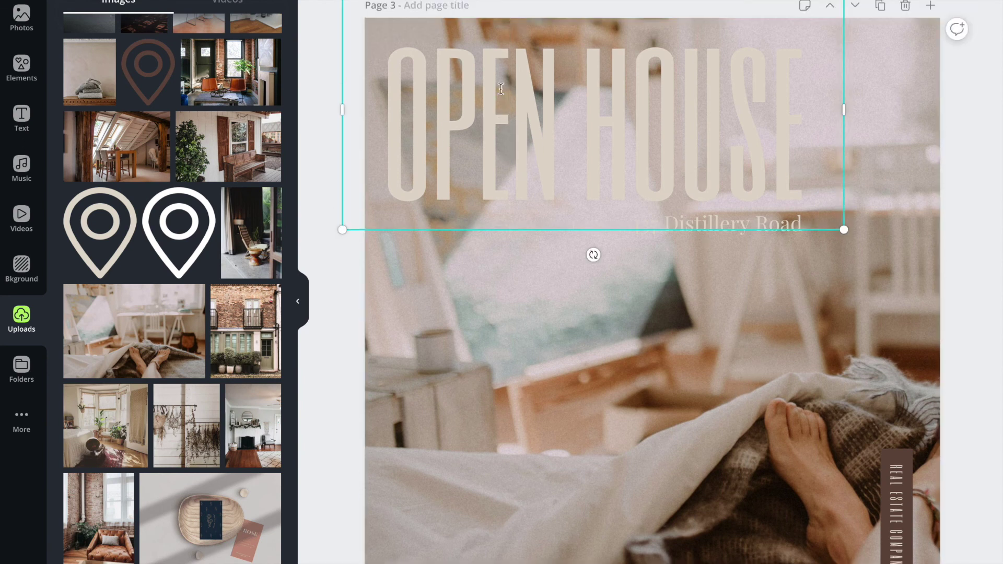
double_click(561, 108)
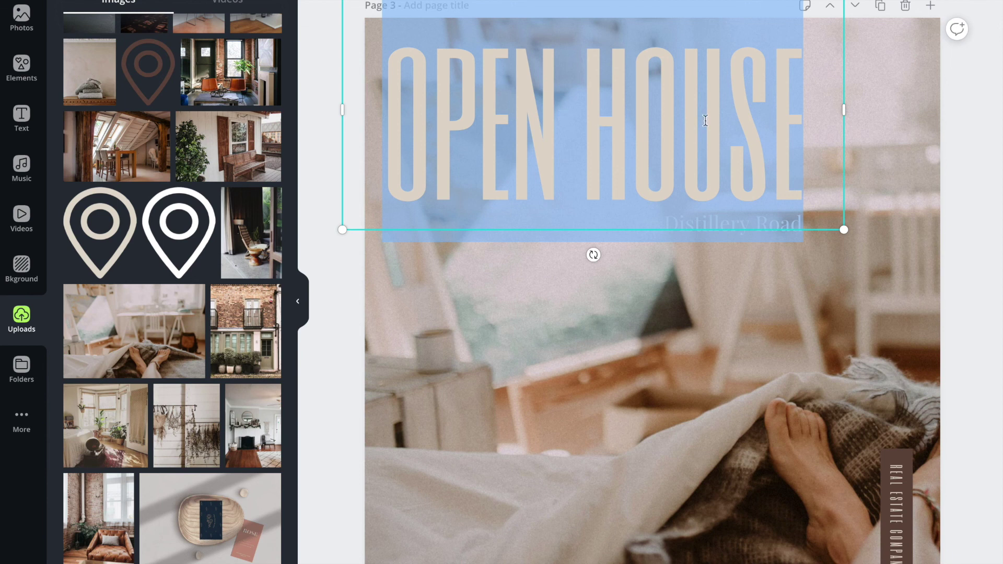
click(115, 100)
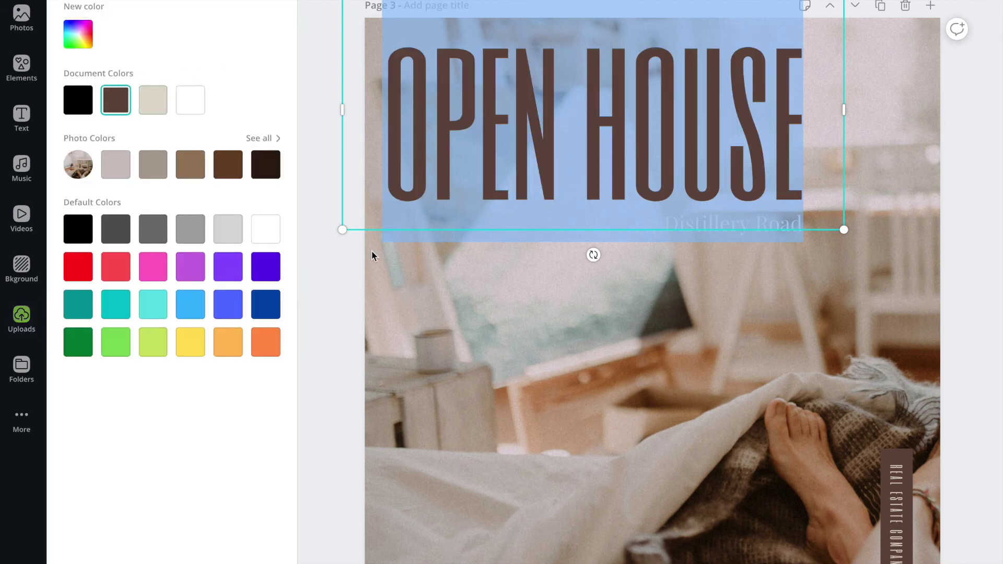
click(327, 267)
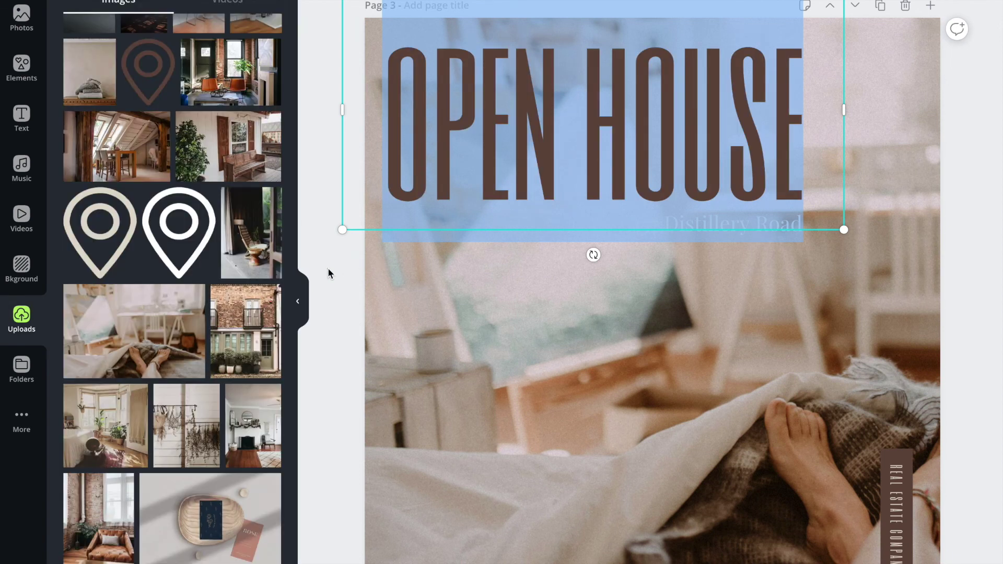
- Undo the brown so OPEN HOUSE returns to cream, and go to the Elements library
click(728, 224)
double_click(726, 224)
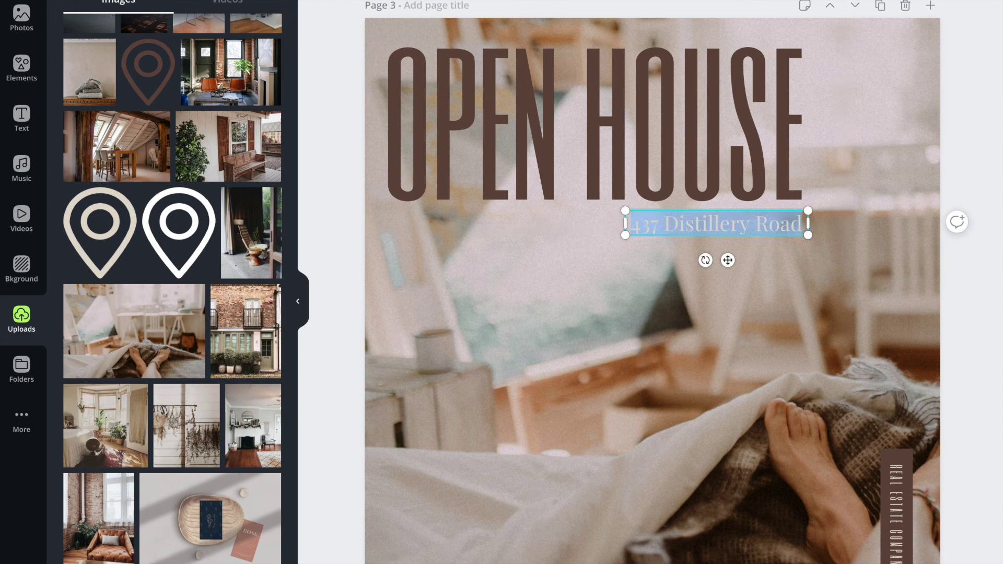
click(465, 112)
key(ctrl+z)
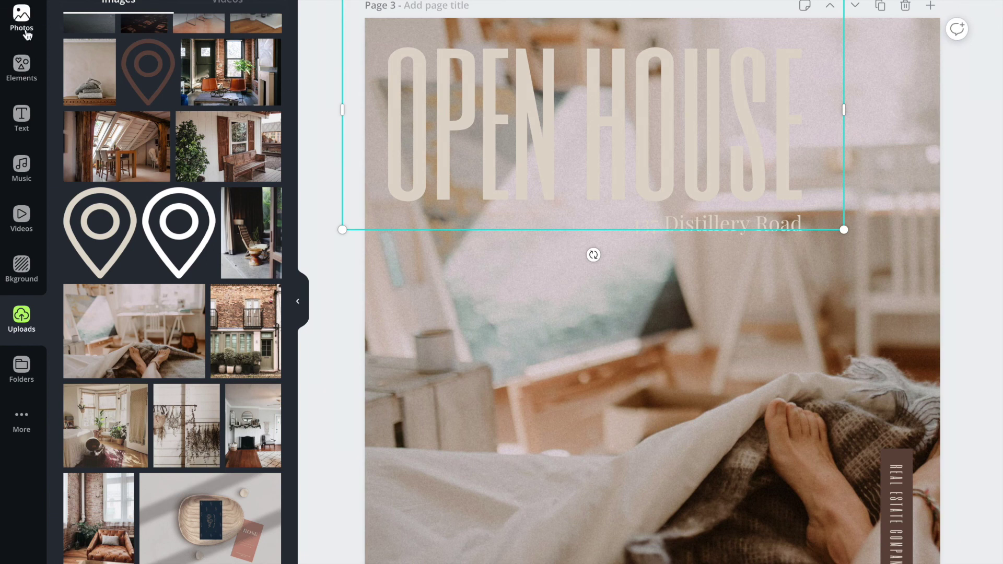
click(22, 66)
scroll(69, 96, up, 3)
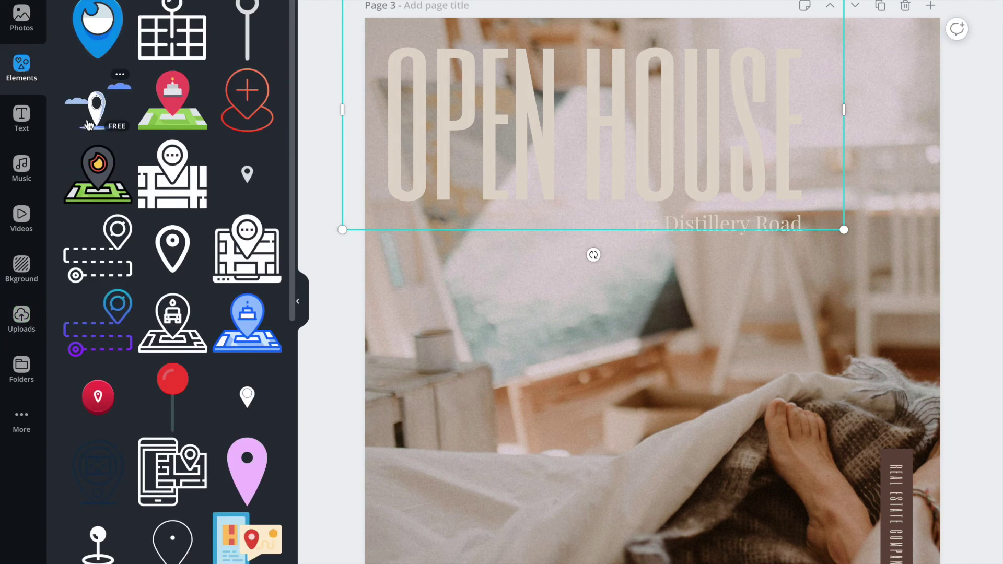
- Add a square stretched over all of page 3, filled dark brown with lowered transparency
scroll(88, 51, up, 5)
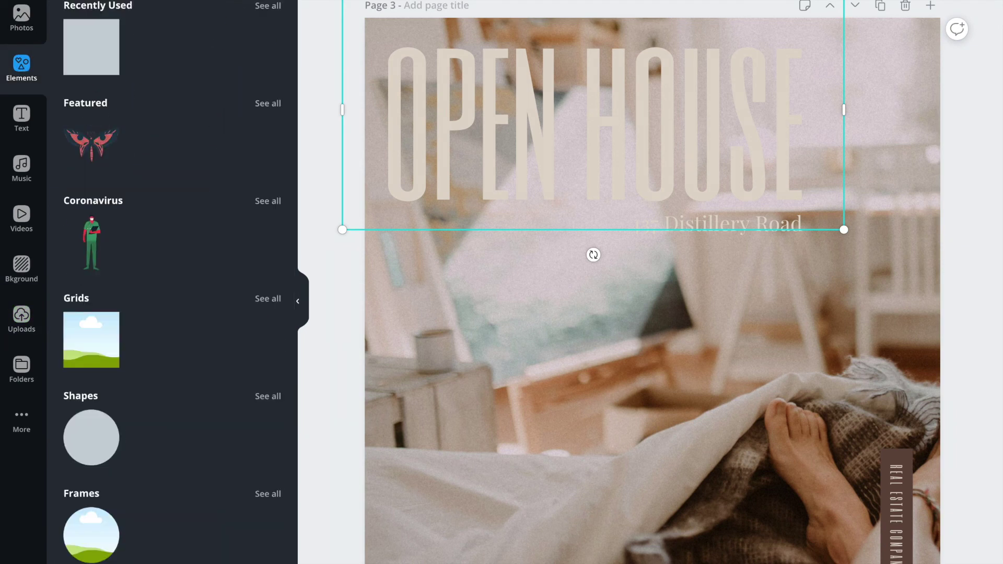
click(87, 51)
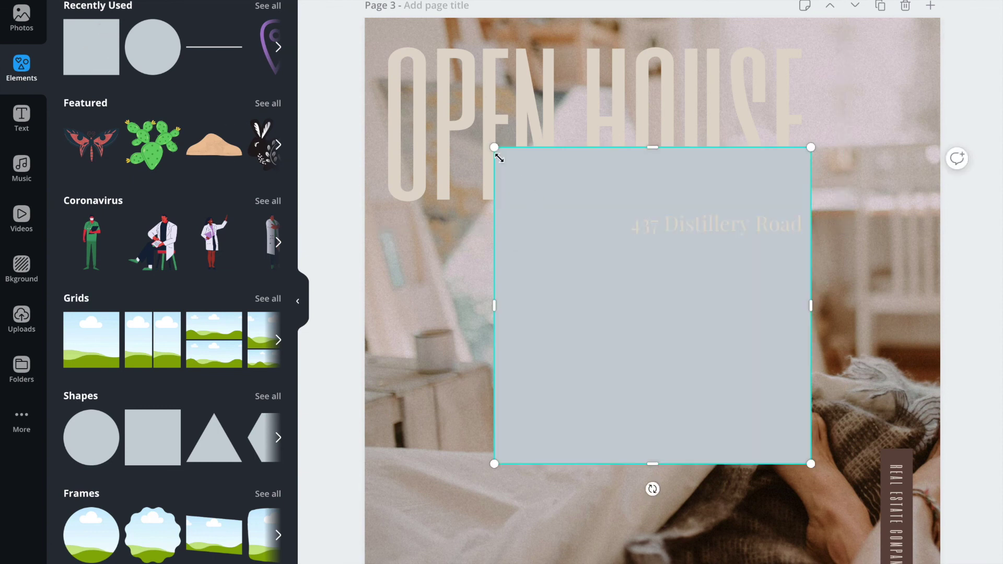
drag(407, 46, 365, 18)
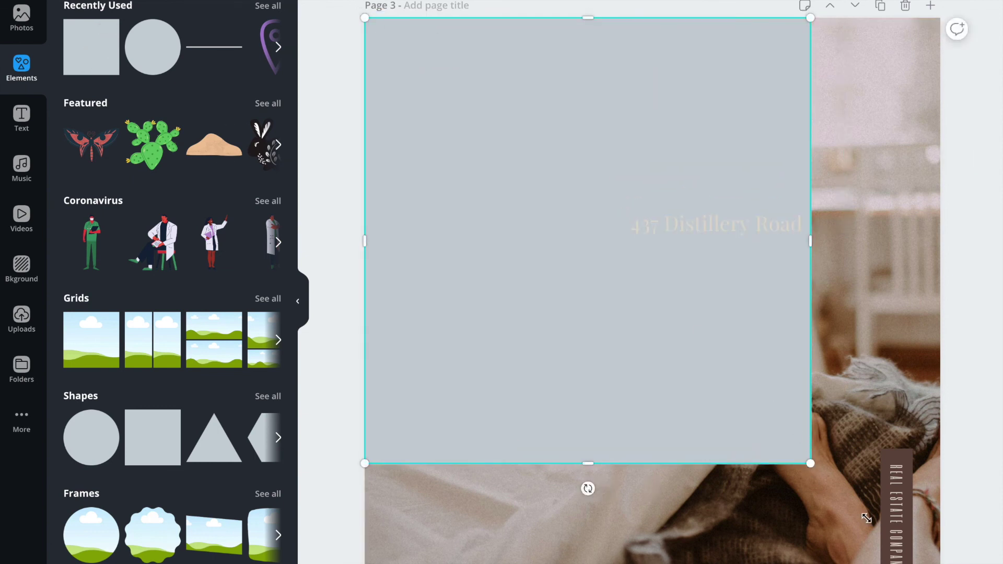
drag(866, 518, 941, 559)
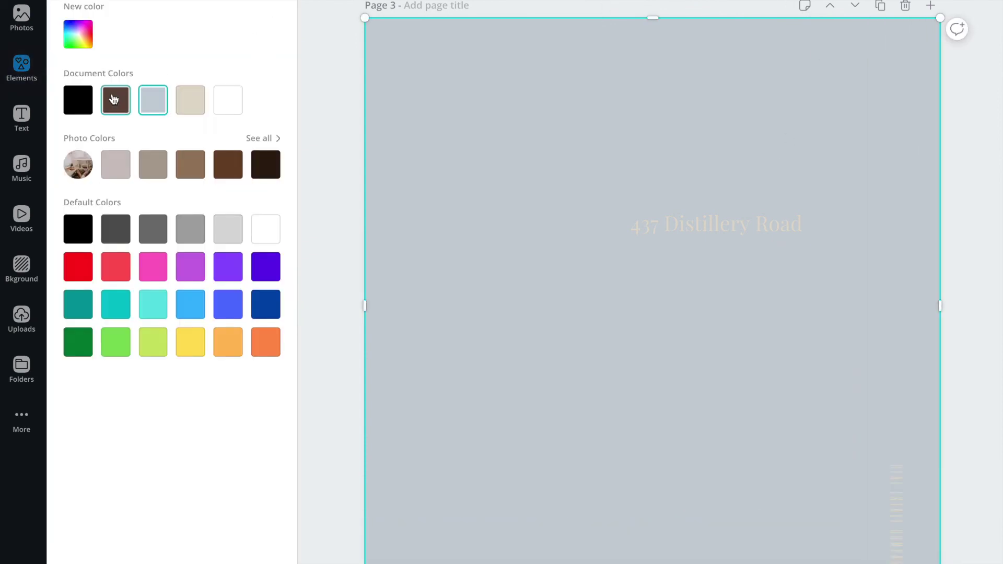
click(116, 100)
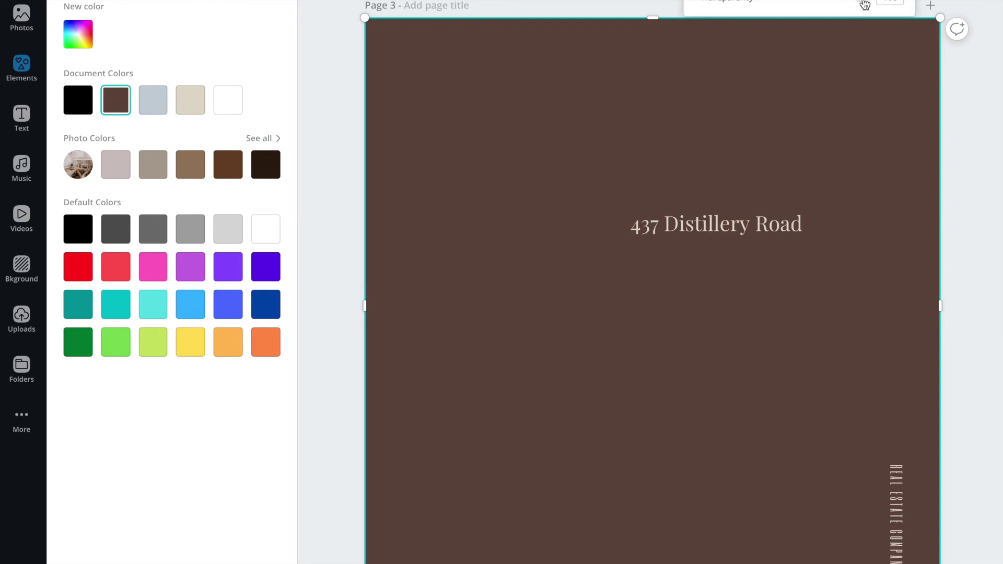
drag(864, 4, 813, 2)
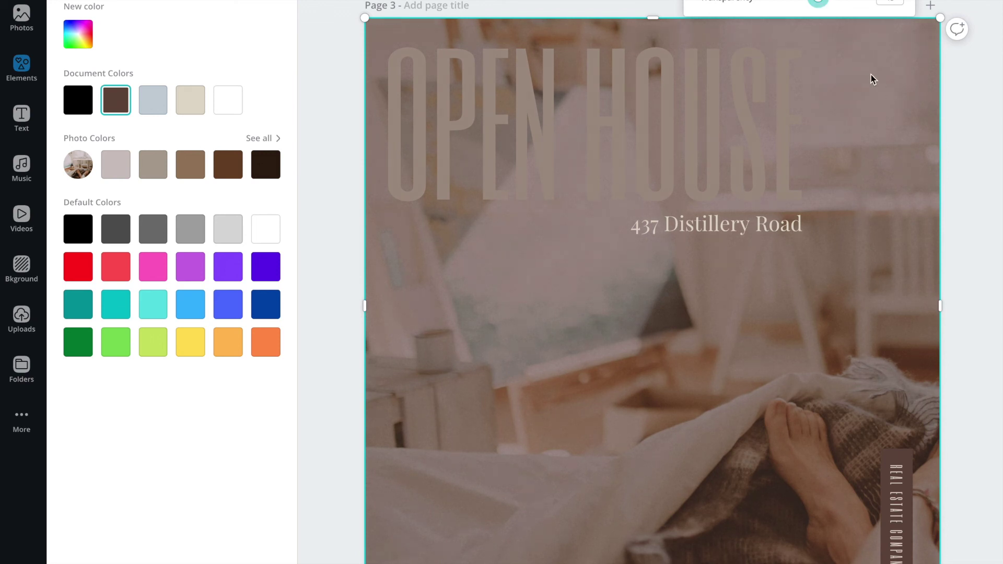
click(815, 2)
- Send the brown overlay backward behind the OPEN HOUSE heading and 437 Distillery Road line
click(781, 6)
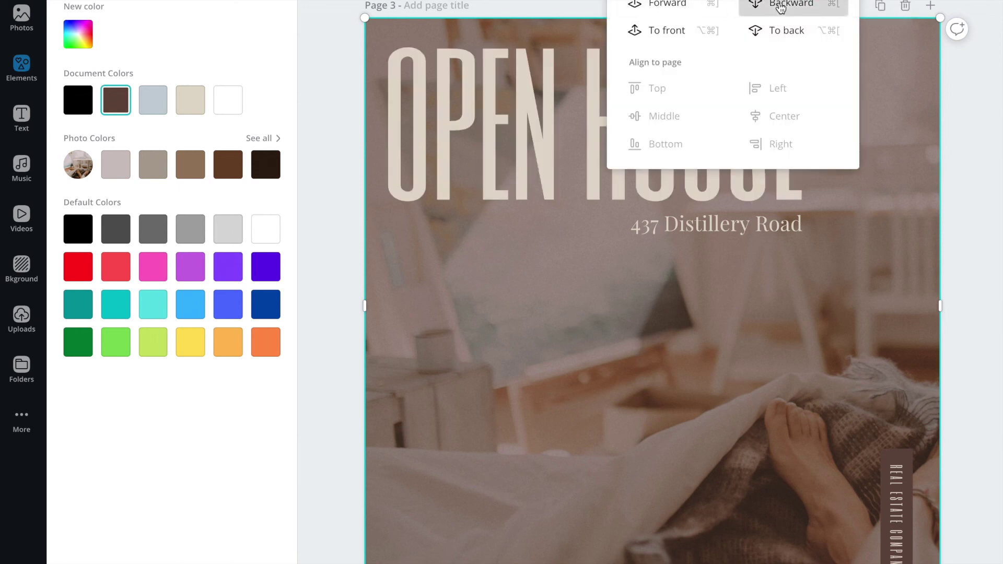
click(331, 242)
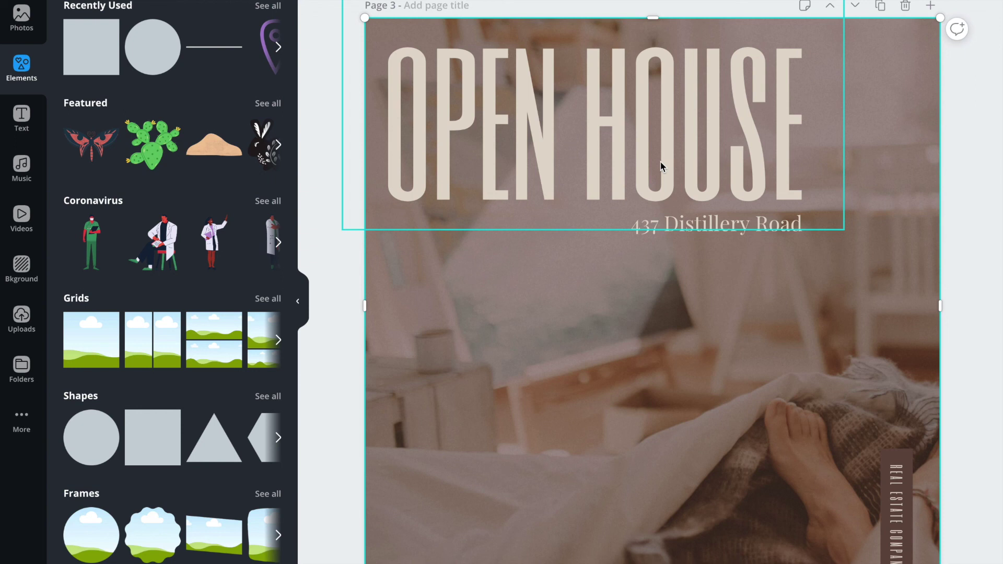
scroll(661, 166, up, 1)
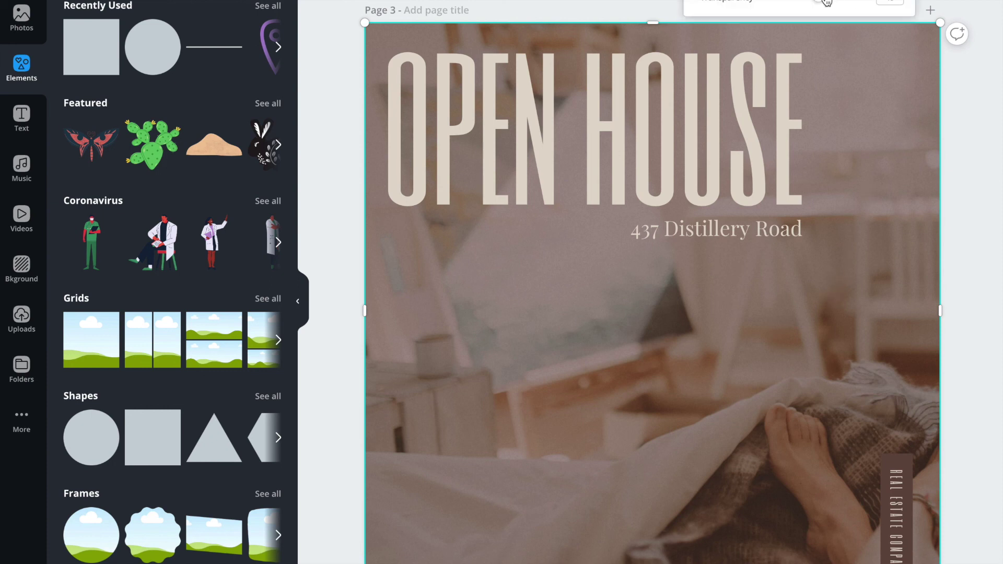
- Make page 3's brown overlay more transparent and pull its top edge down the page
drag(816, 2, 793, 2)
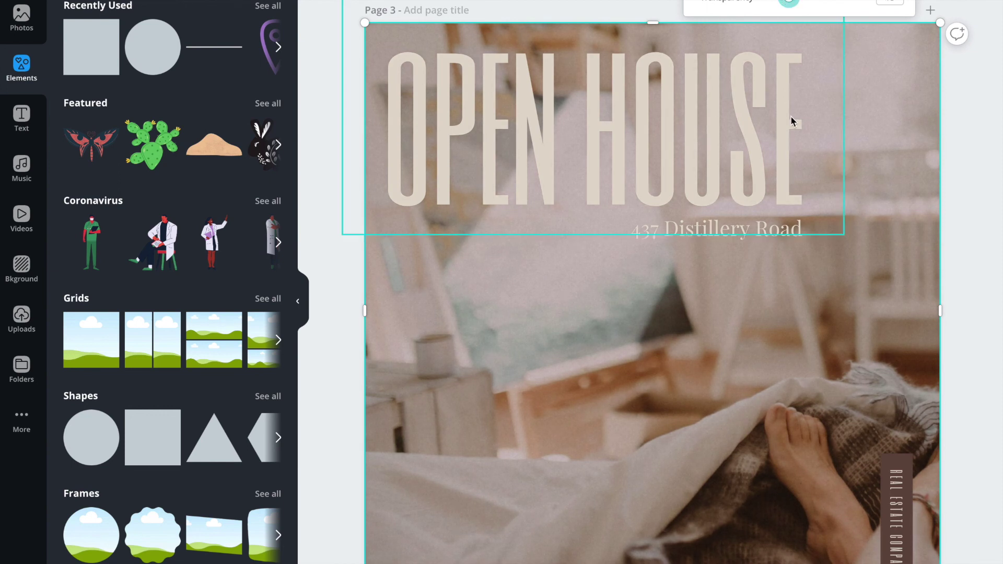
click(877, 109)
drag(652, 22, 638, 267)
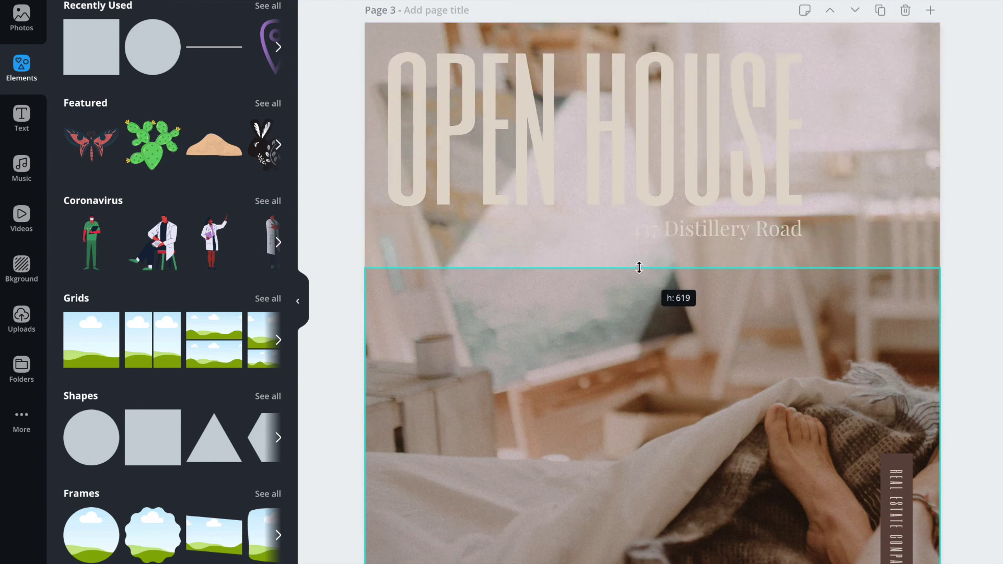
- Stretch page 3's photo up to the page top behind the OPEN HOUSE heading
drag(640, 266, 641, 22)
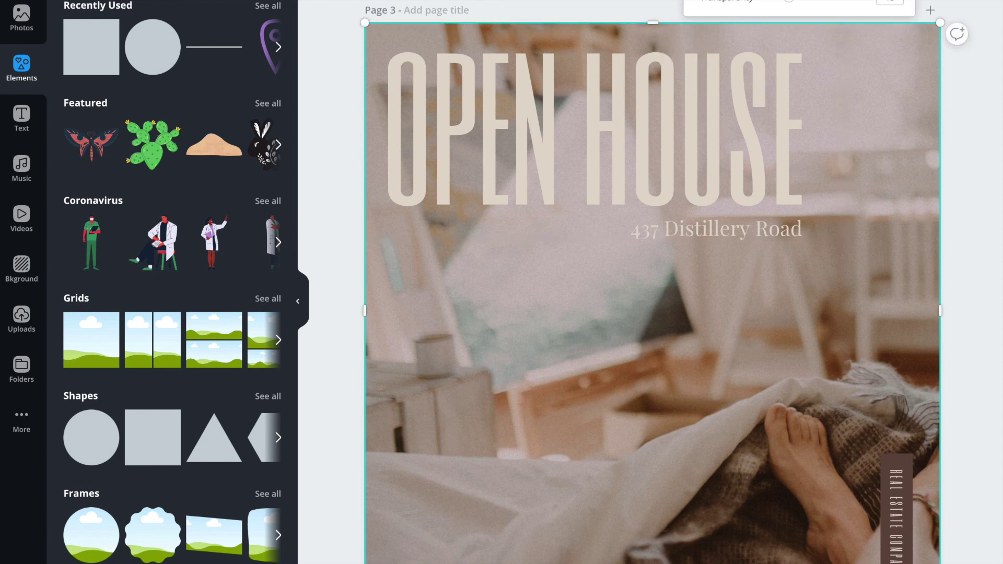
click(984, 184)
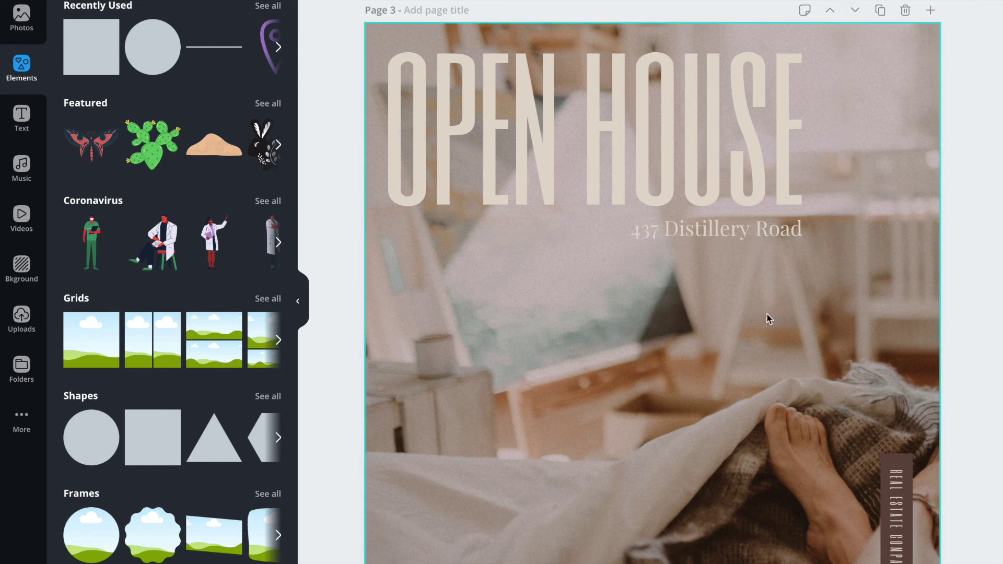
click(895, 275)
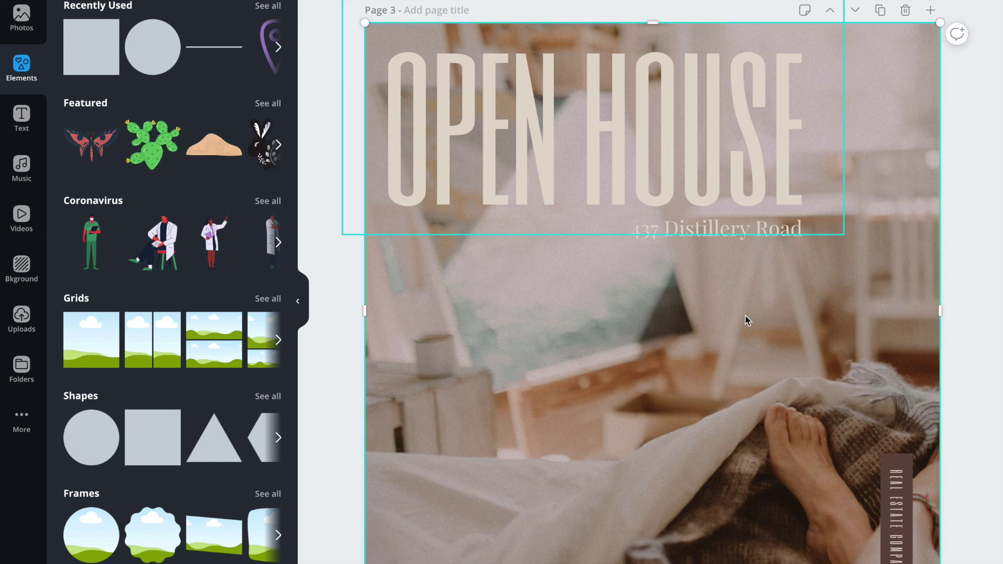
scroll(744, 316, down, 6)
- Select page 4 and look up its background colour hex code #e1d9cc in the custom picker
scroll(742, 311, down, 6)
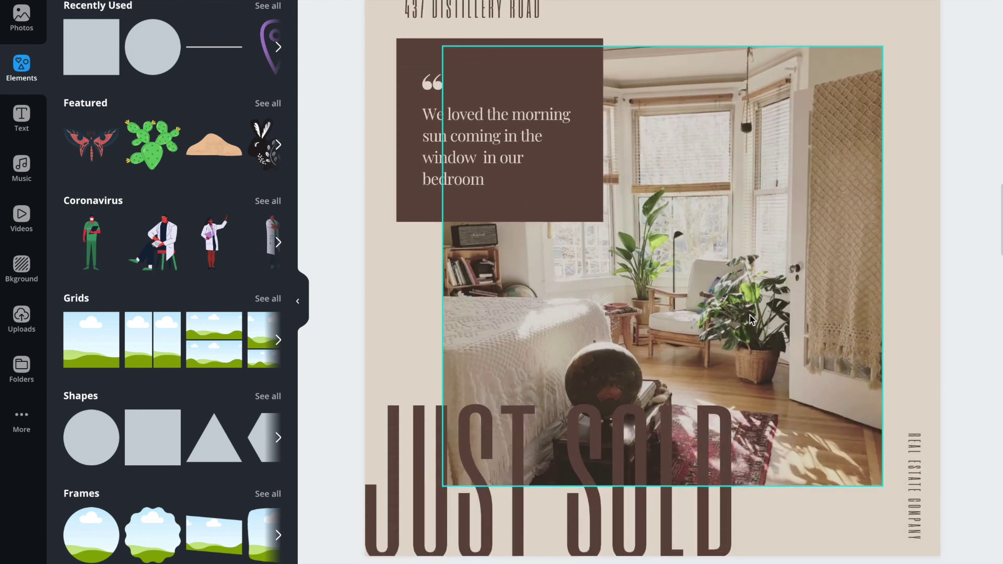
scroll(750, 316, down, 1)
click(756, 227)
scroll(822, 254, up, 2)
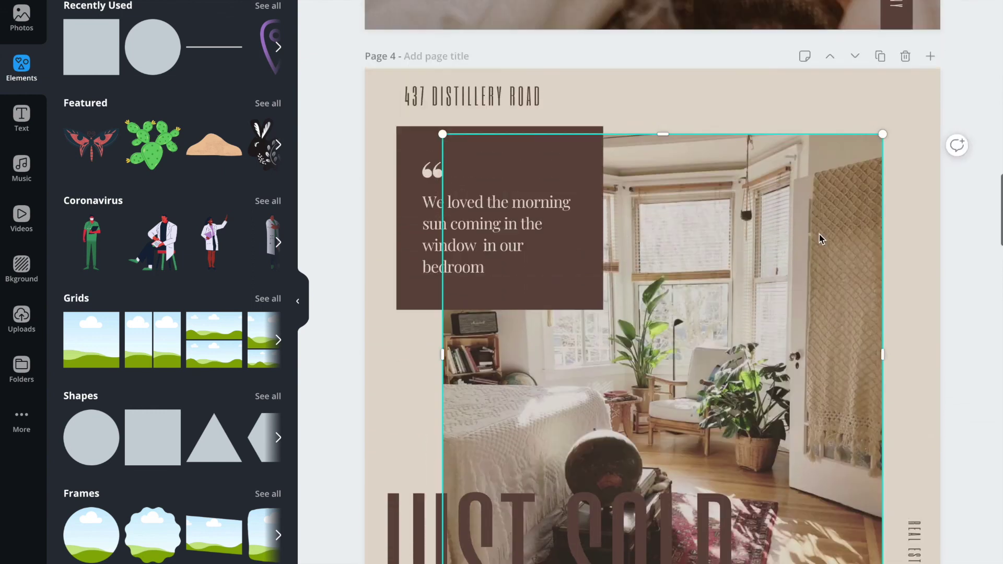
click(727, 107)
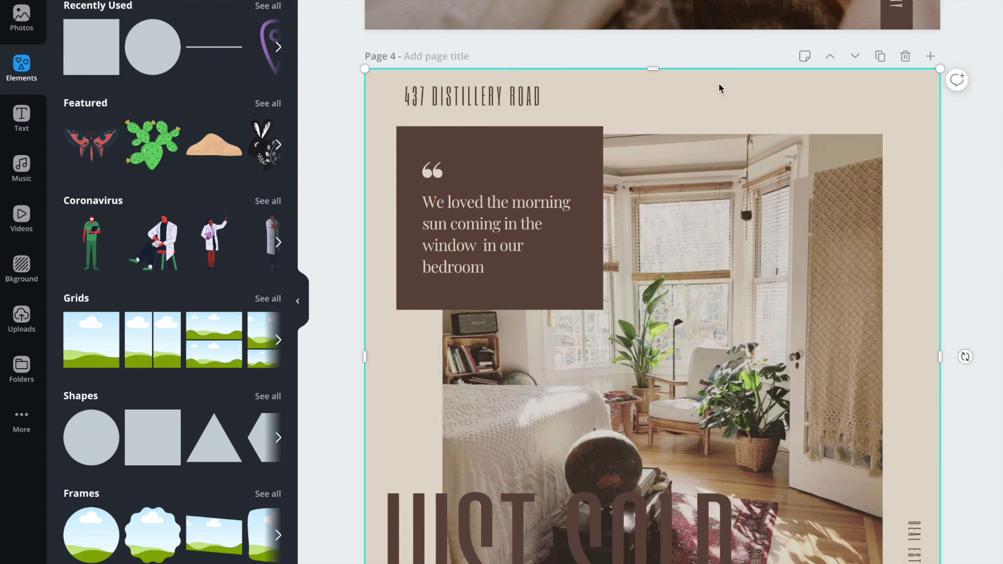
scroll(719, 115, up, 1)
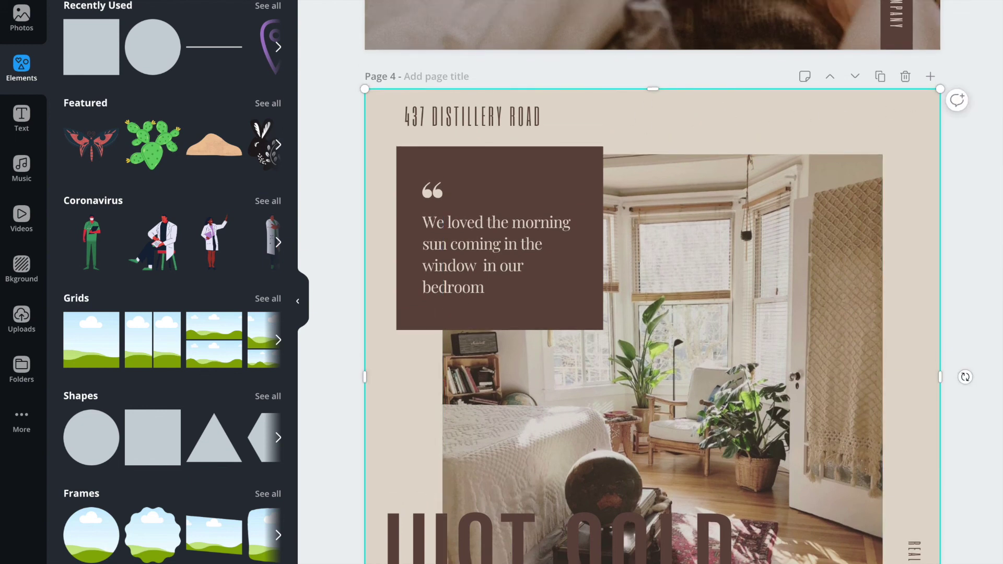
click(652, 1)
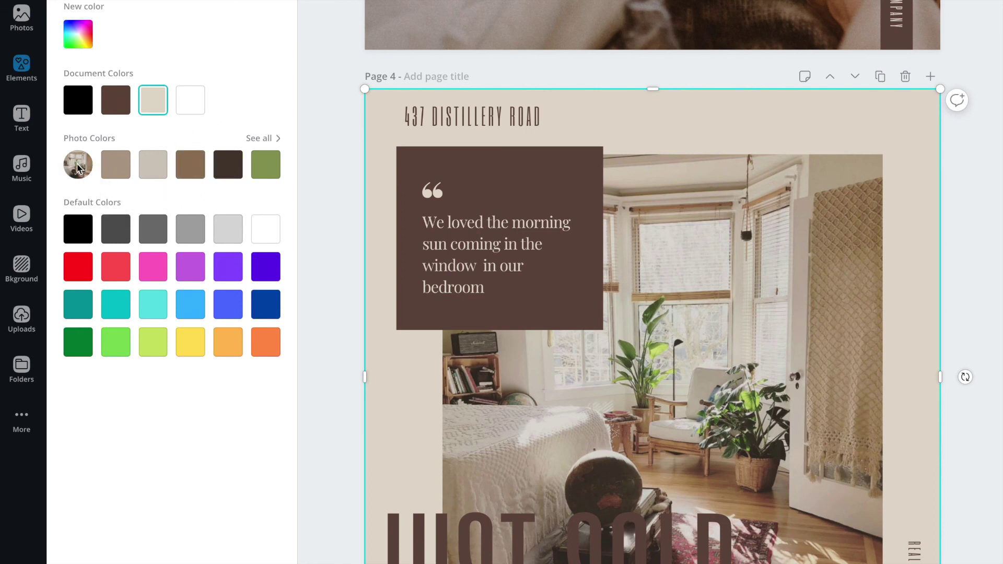
click(78, 42)
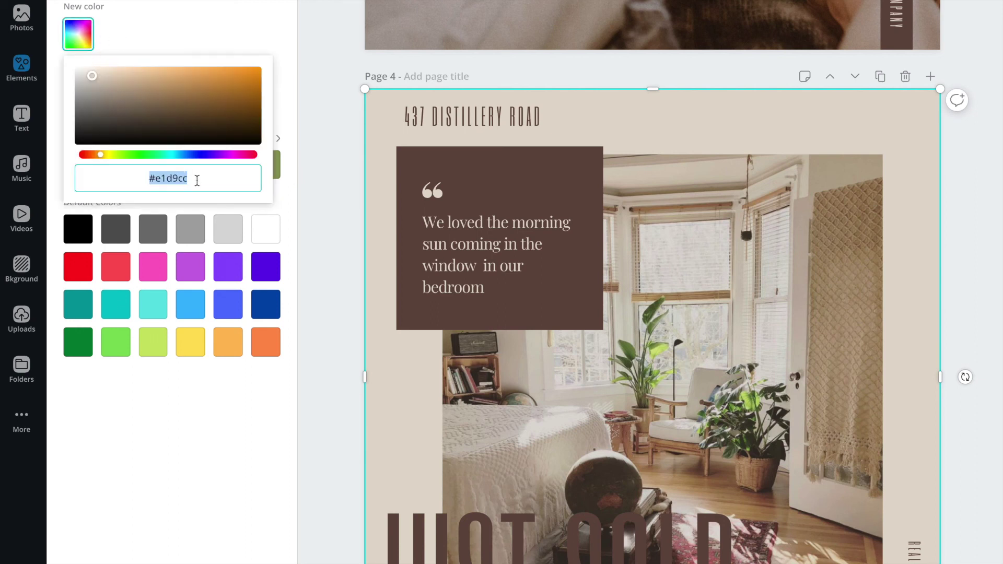
drag(198, 180, 145, 174)
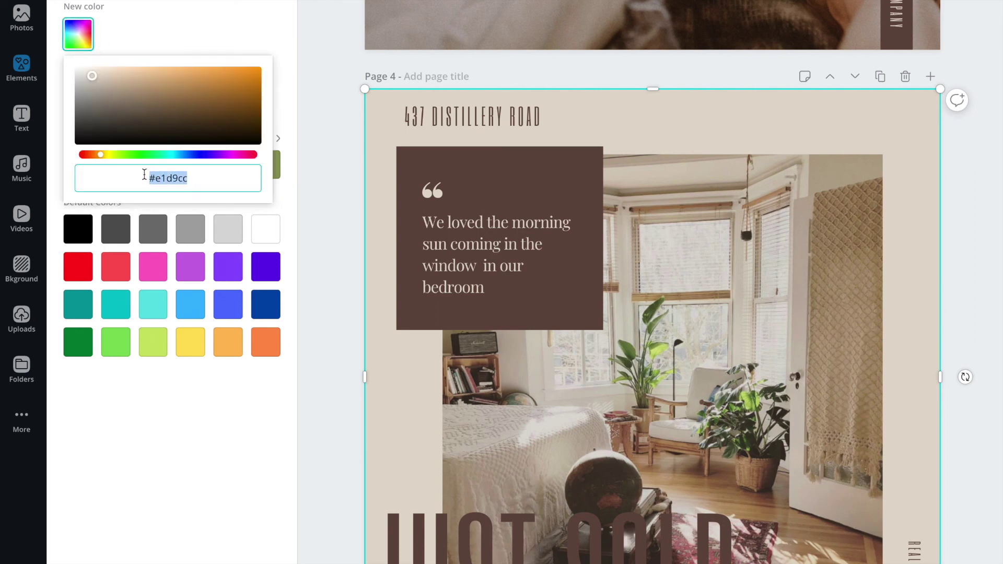
click(197, 22)
scroll(339, 151, down, 20)
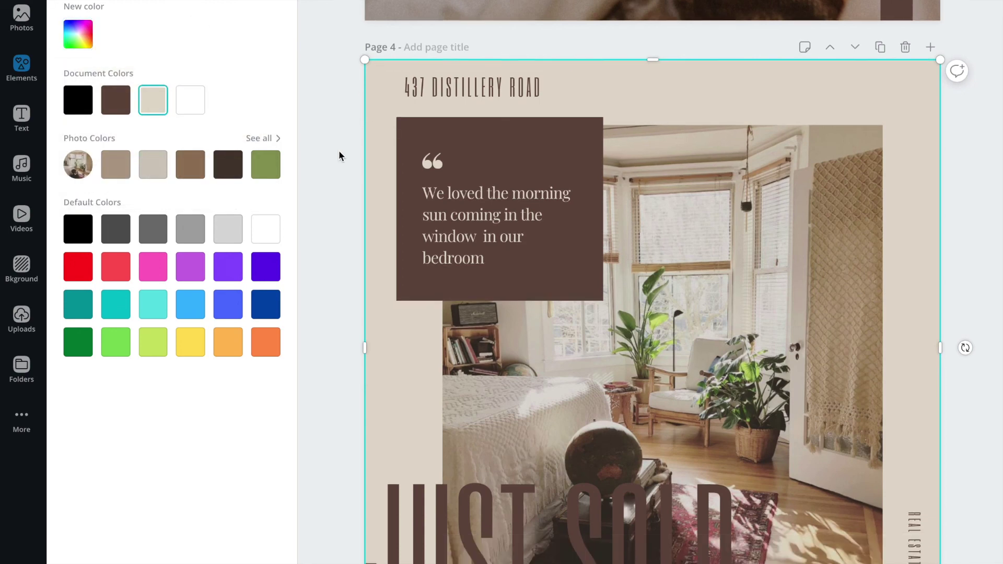
scroll(338, 149, down, 20)
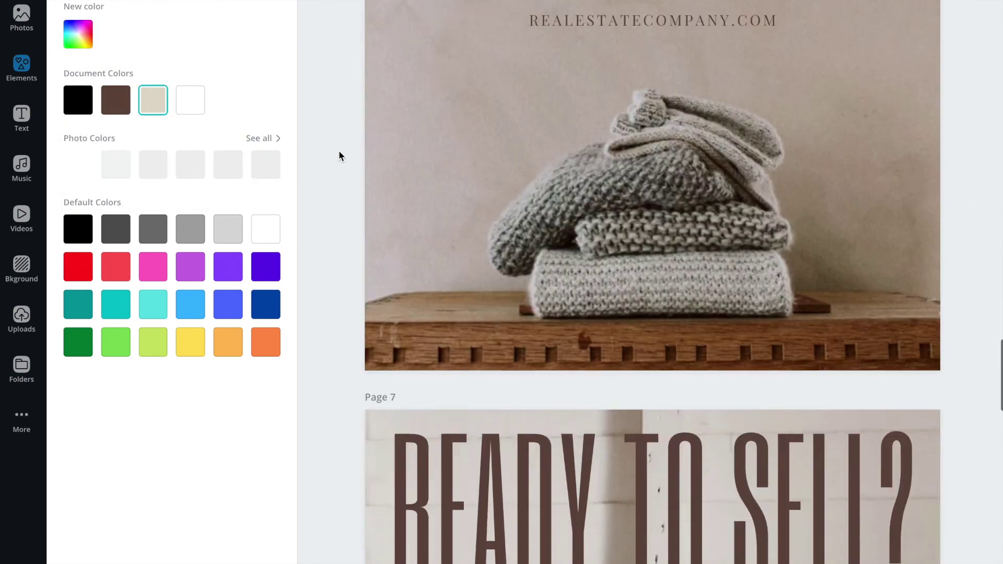
scroll(356, 156, down, 7)
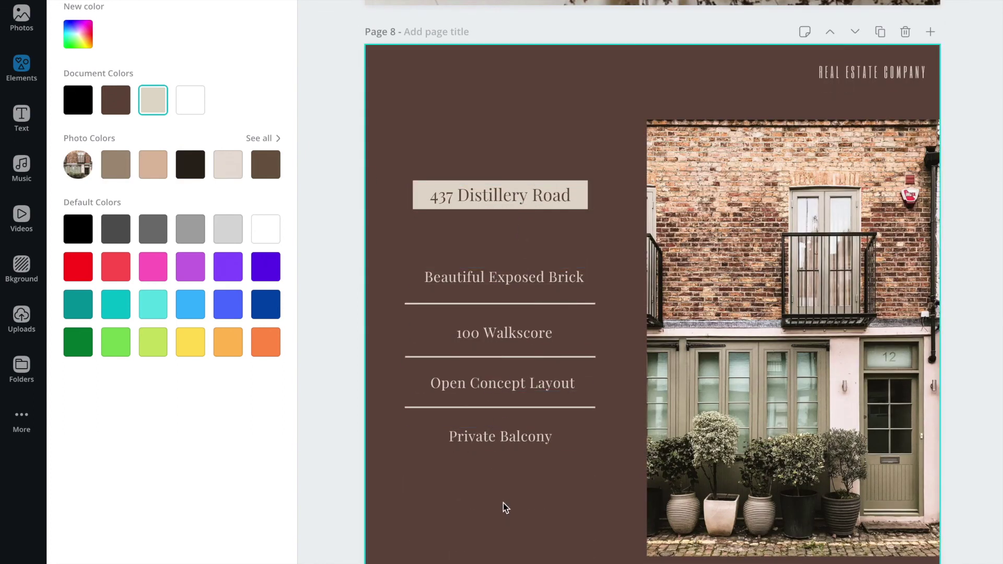
click(553, 207)
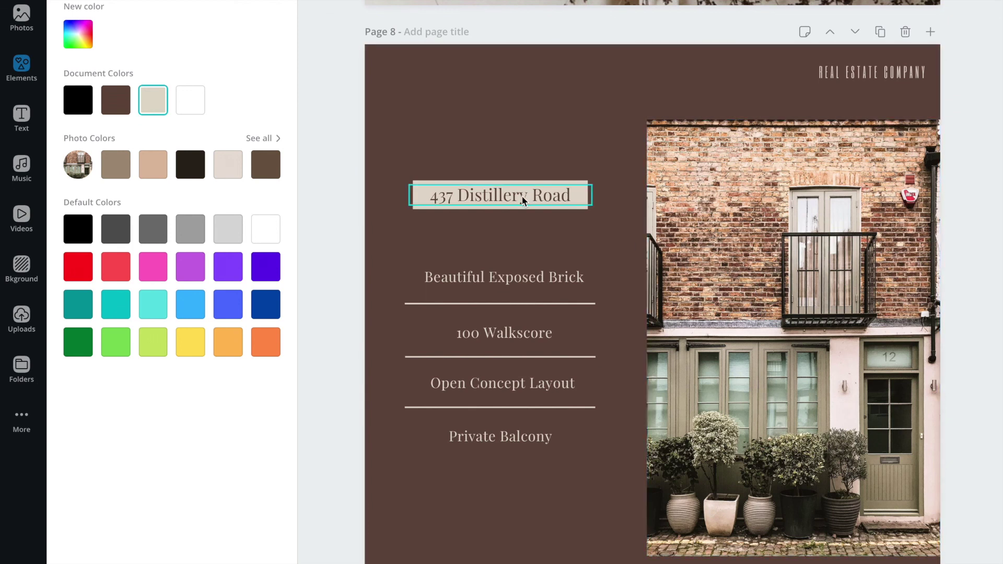
key(Delete)
click(521, 196)
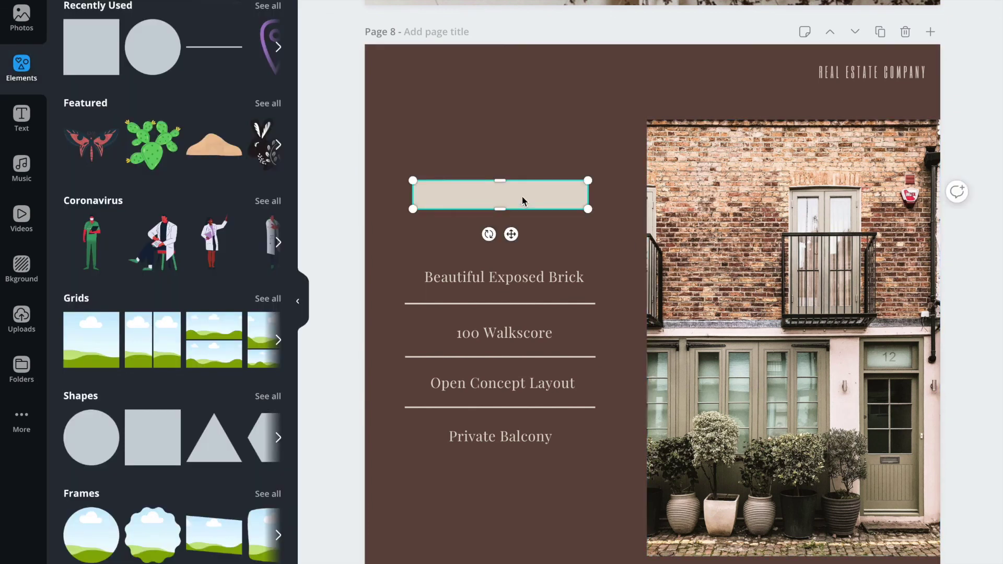
key(Delete)
- Delete the Beautiful Exposed Brick and 100 Walkscore lines with their dividers
click(540, 276)
key(Delete)
click(536, 303)
key(Delete)
click(526, 336)
key(Delete)
click(524, 357)
key(Delete)
- Delete the Open Concept Layout line, the last divider and the Private Balcony text
click(524, 384)
key(Delete)
click(531, 408)
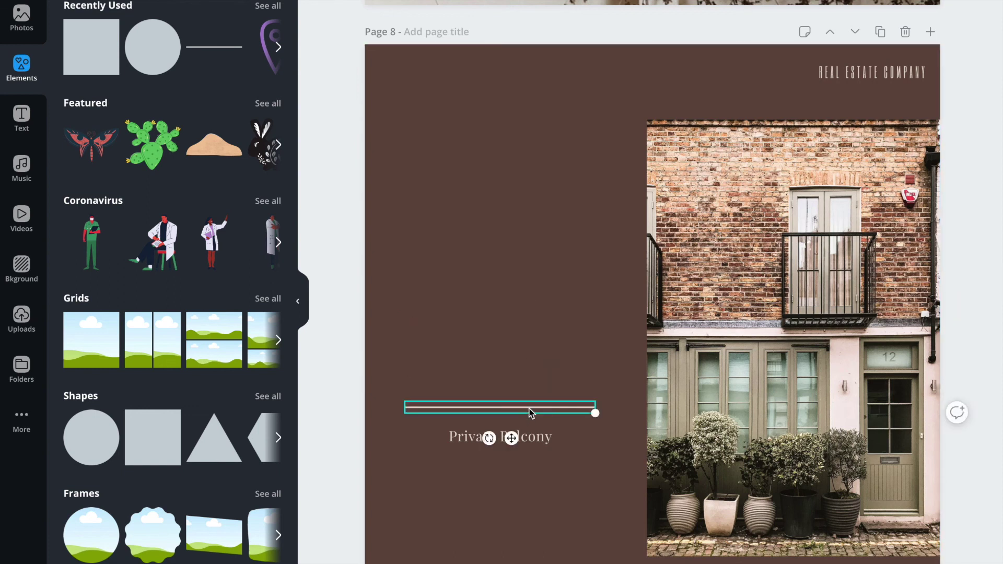
key(Delete)
click(524, 438)
key(Delete)
click(771, 341)
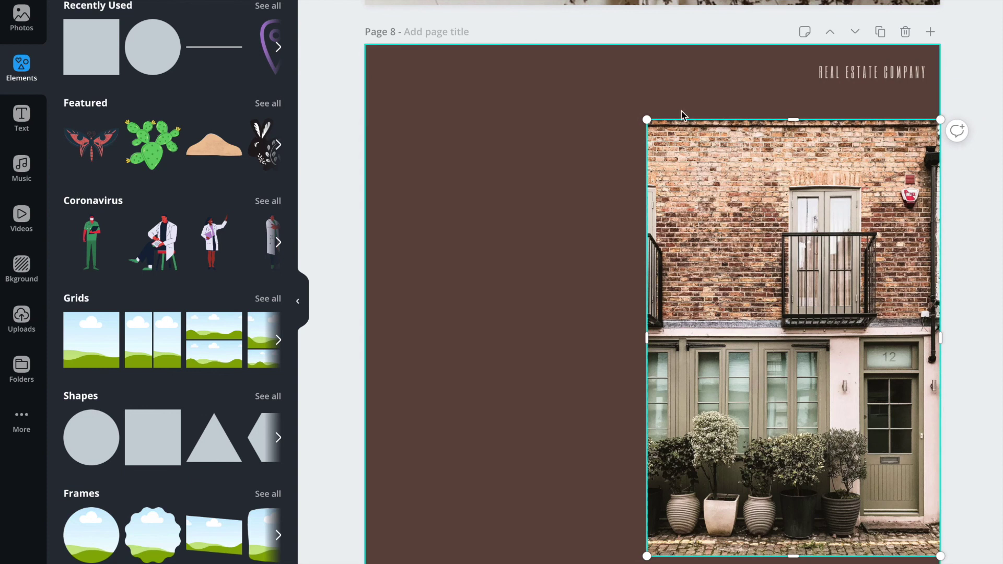
- Duplicate the brick-house photo and move the copy into page 8's empty left half
right_click(749, 225)
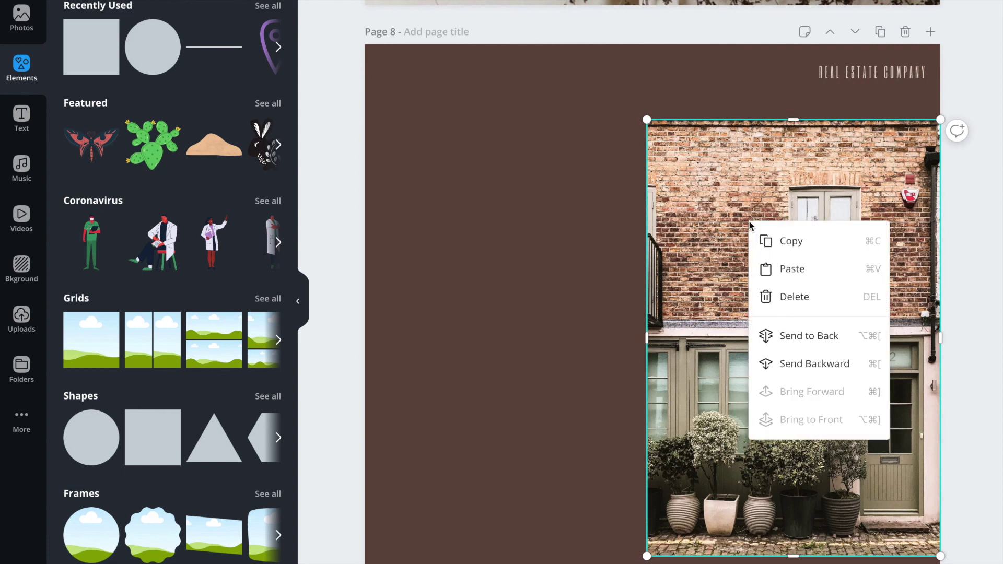
click(770, 239)
right_click(770, 239)
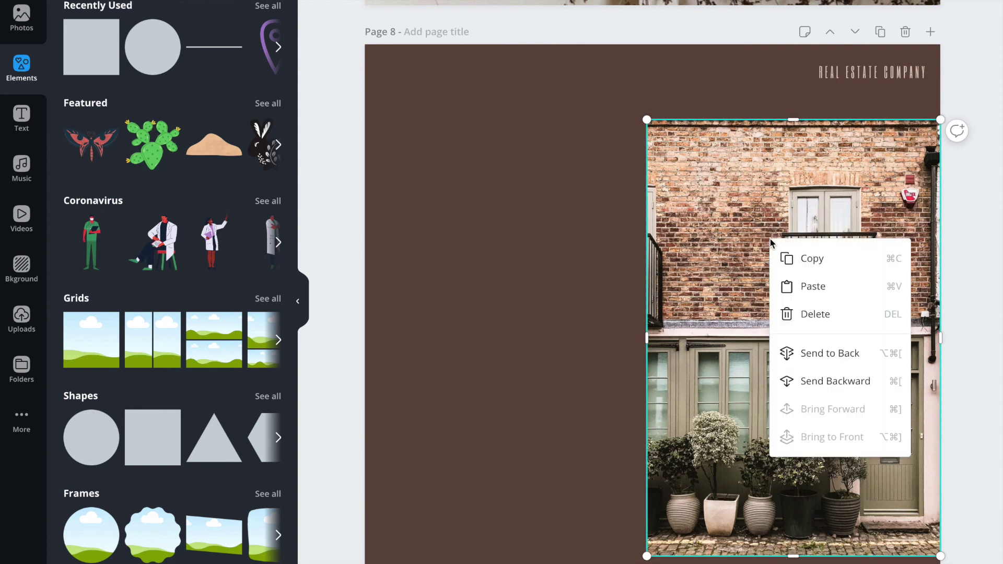
click(794, 288)
drag(689, 234, 448, 225)
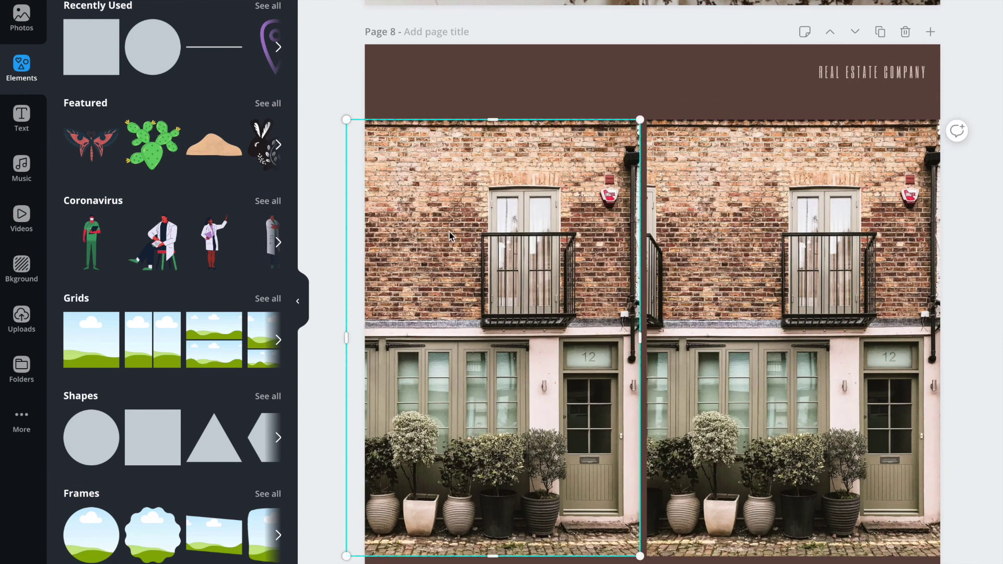
- Replace the copy with the uploaded wooden bench photo and shift it left within the frame
click(18, 324)
scroll(241, 325, up, 5)
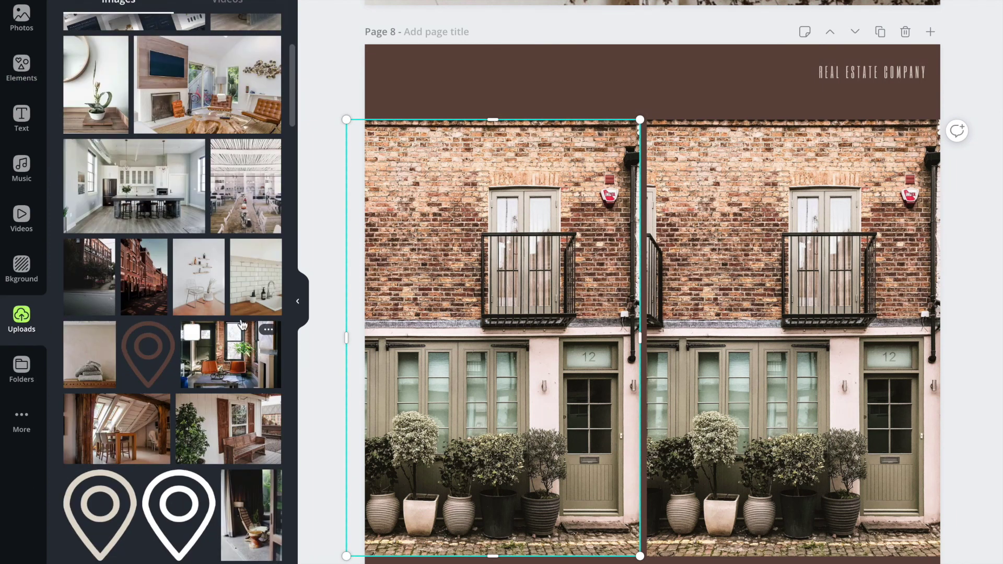
drag(233, 432, 465, 360)
double_click(521, 353)
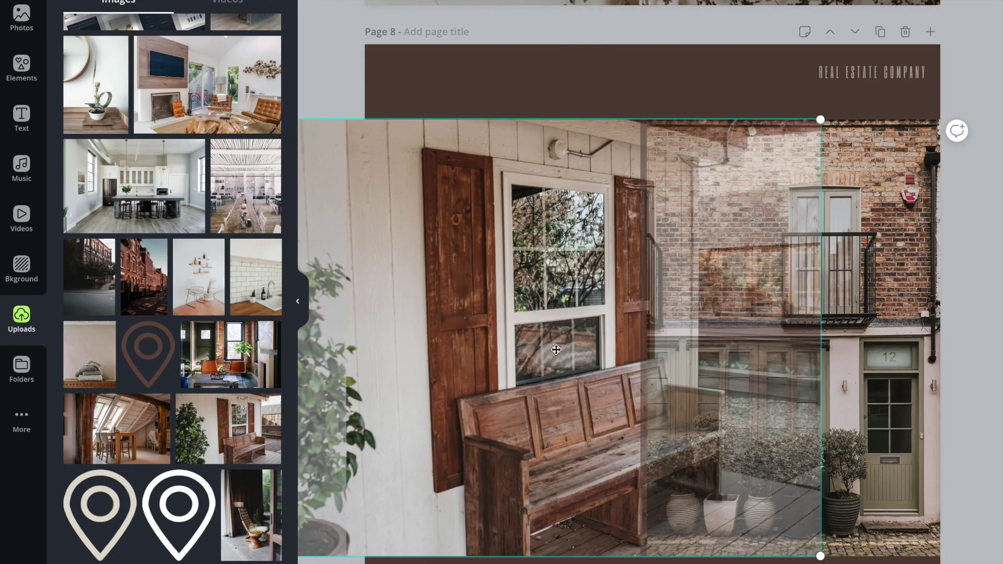
drag(555, 349, 461, 346)
key(Return)
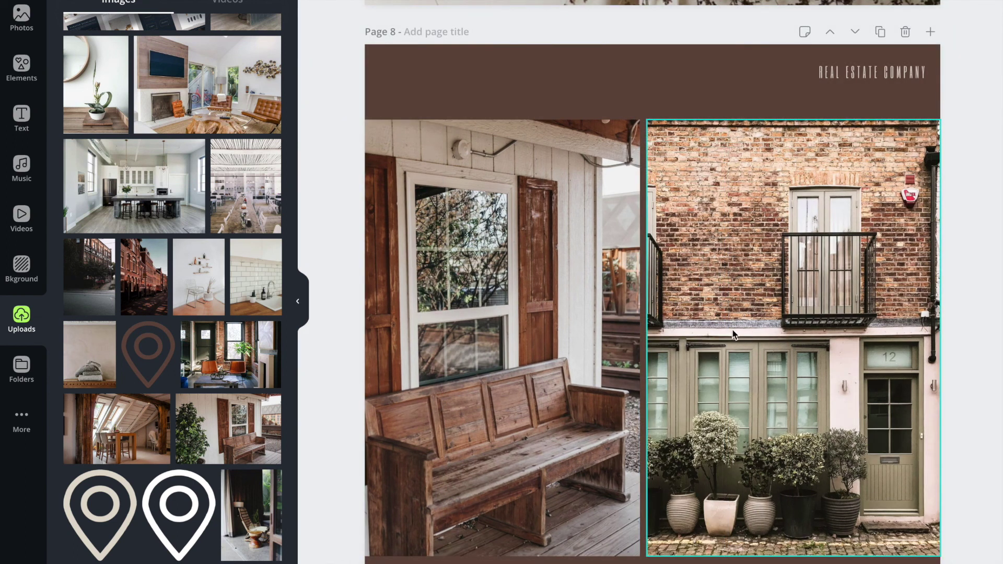
- Download all 10 pages of the design as PNG images
scroll(748, 322, down, 8)
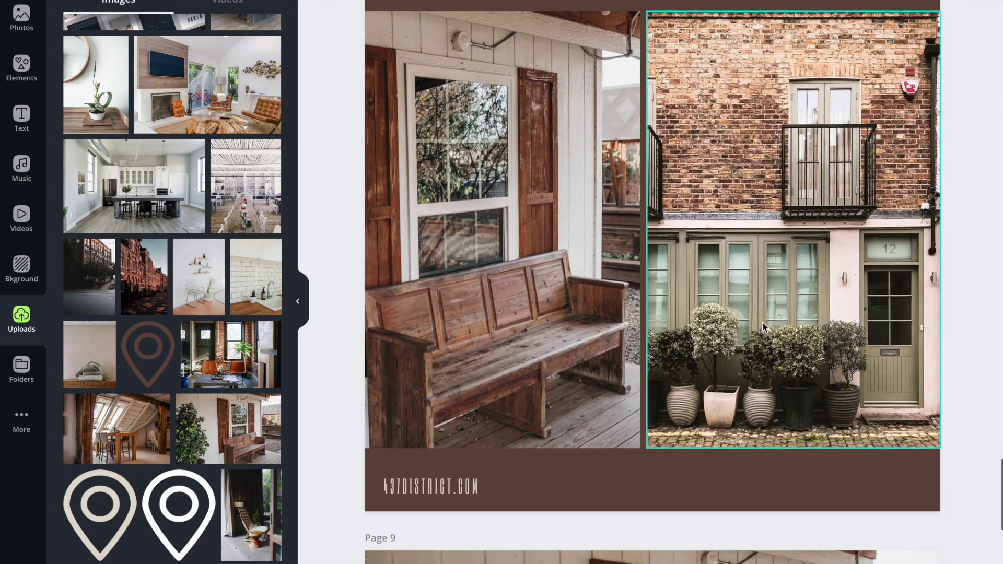
scroll(763, 322, down, 11)
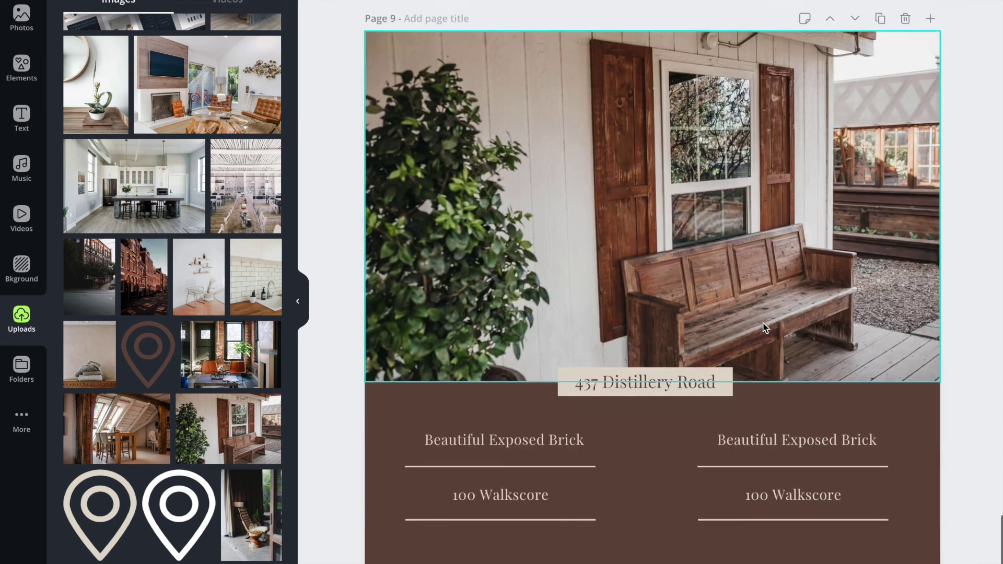
scroll(763, 327, down, 3)
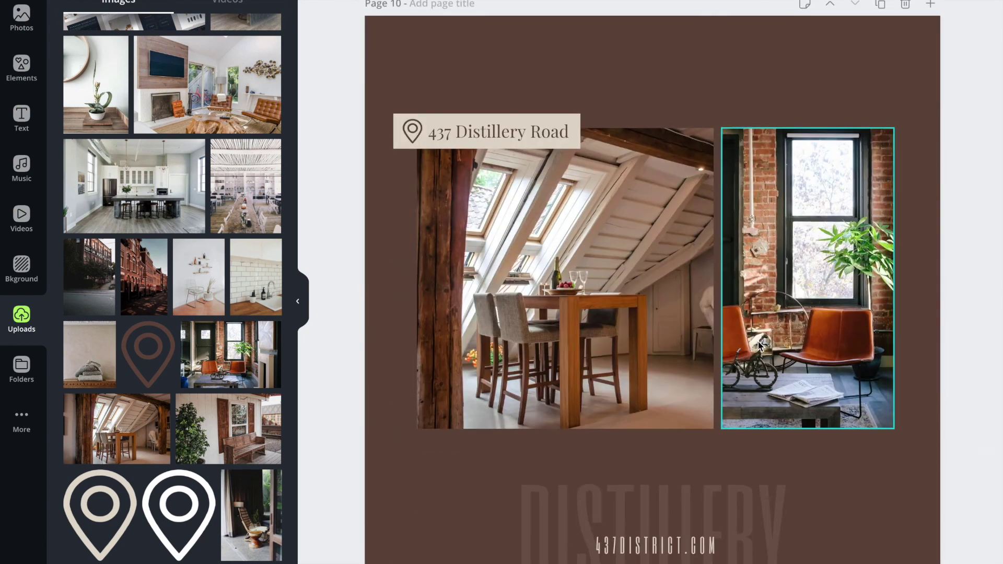
scroll(760, 345, up, 3)
scroll(759, 348, down, 3)
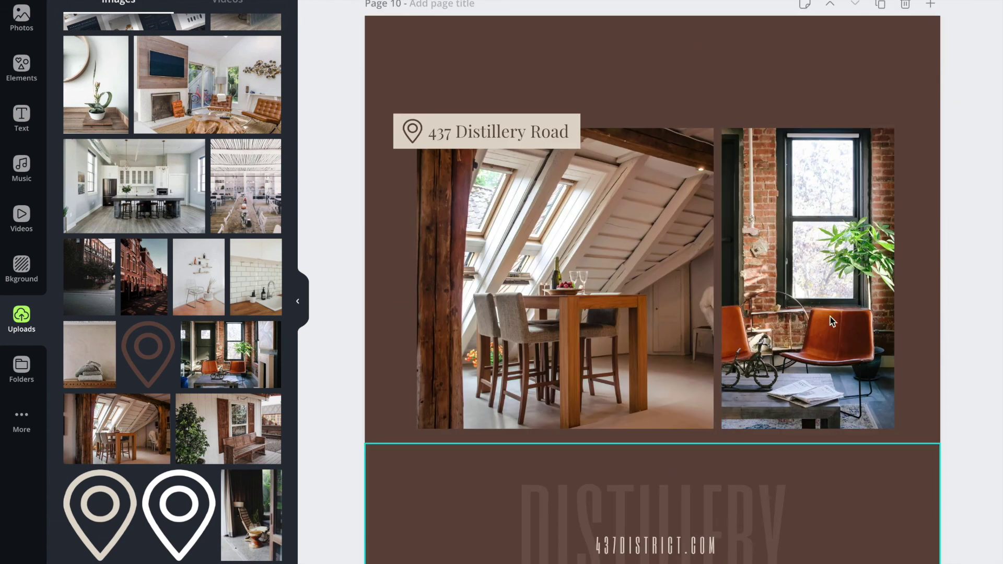
click(810, 1)
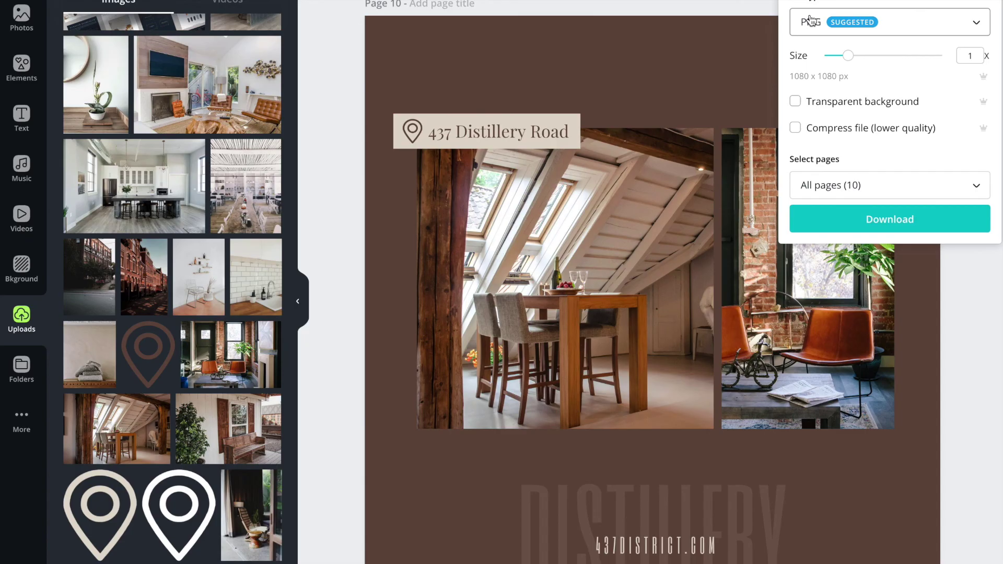
click(873, 220)
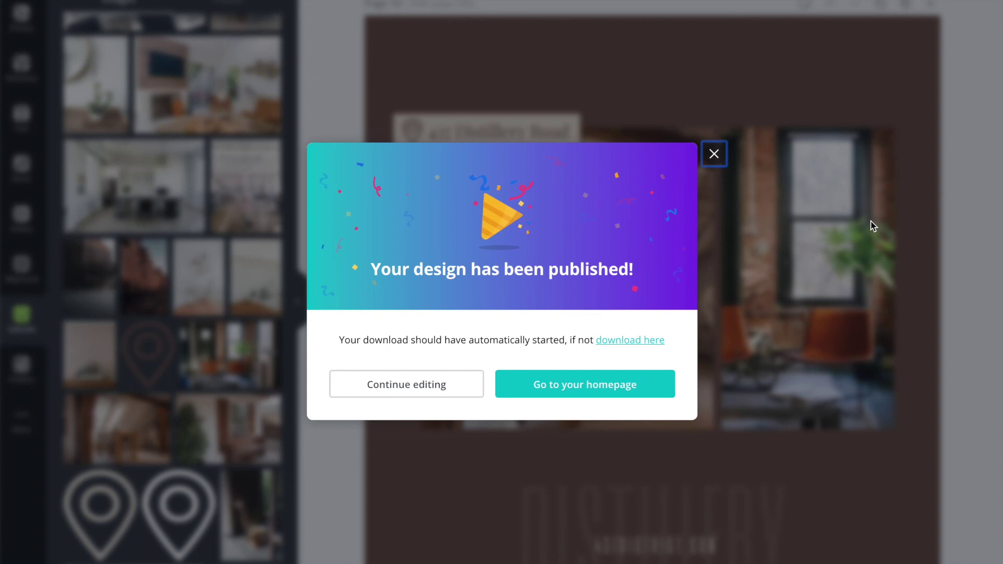
click(713, 155)
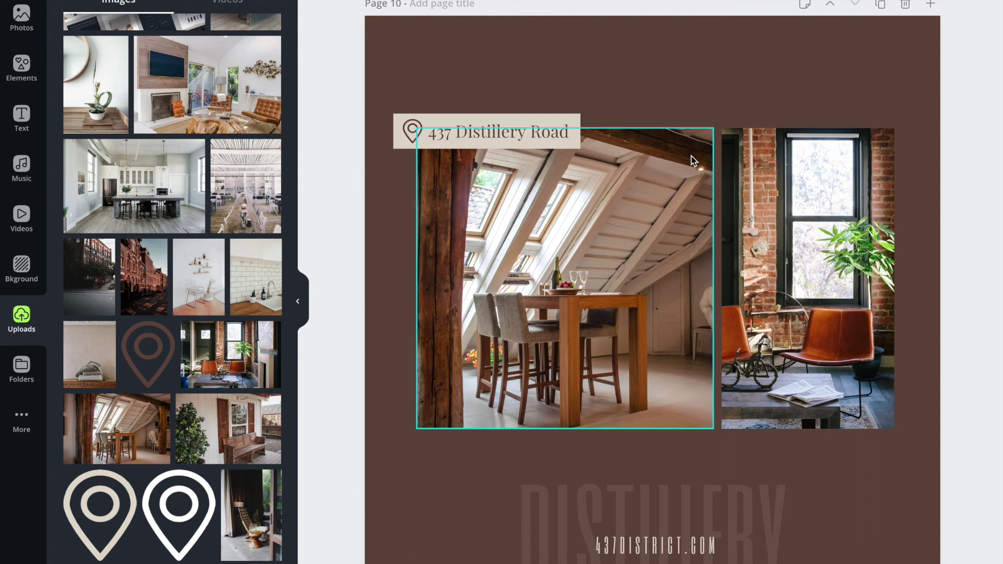